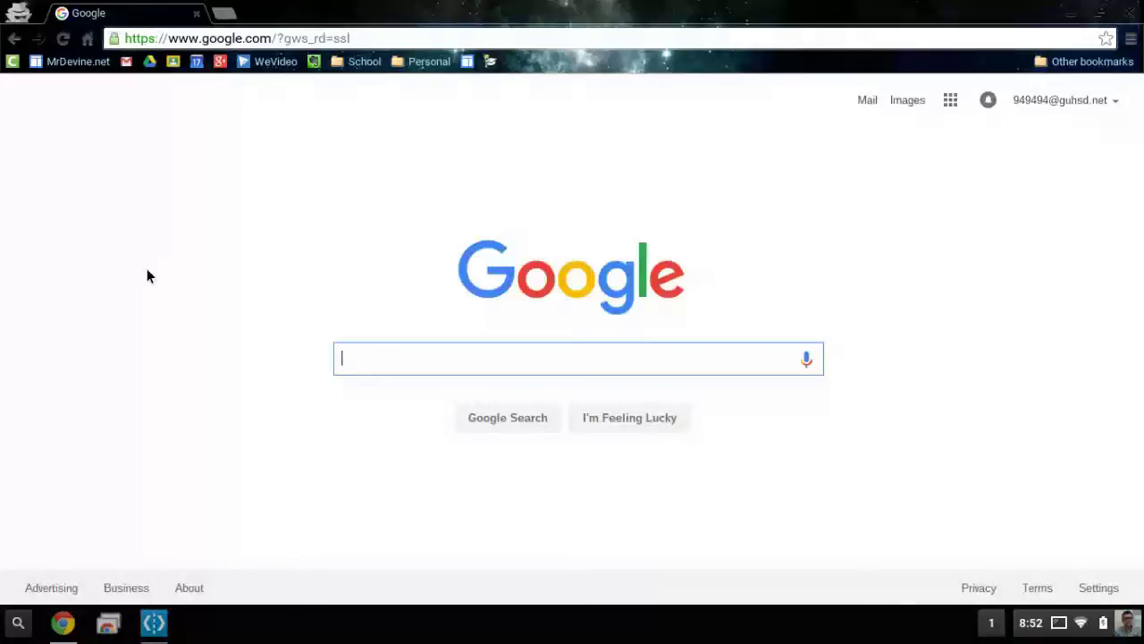
Load sites.google.com in Chrome to reach the school domain's empty My Sites list
{"action": "left_click", "coordinate": [341, 39]}
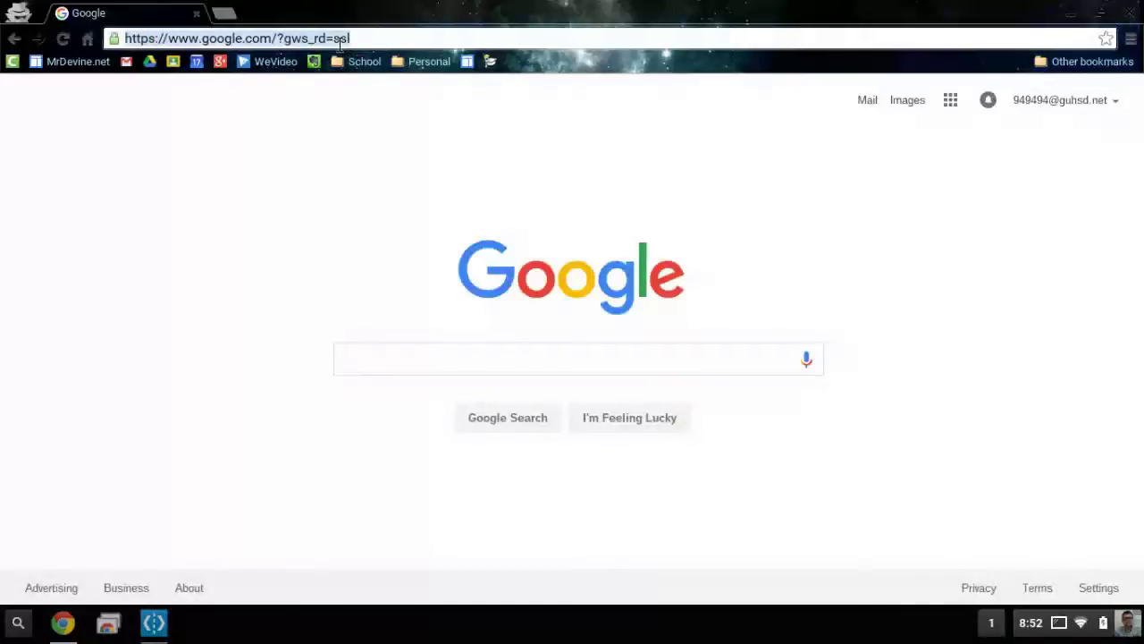
{"action": "type", "text": "si"}
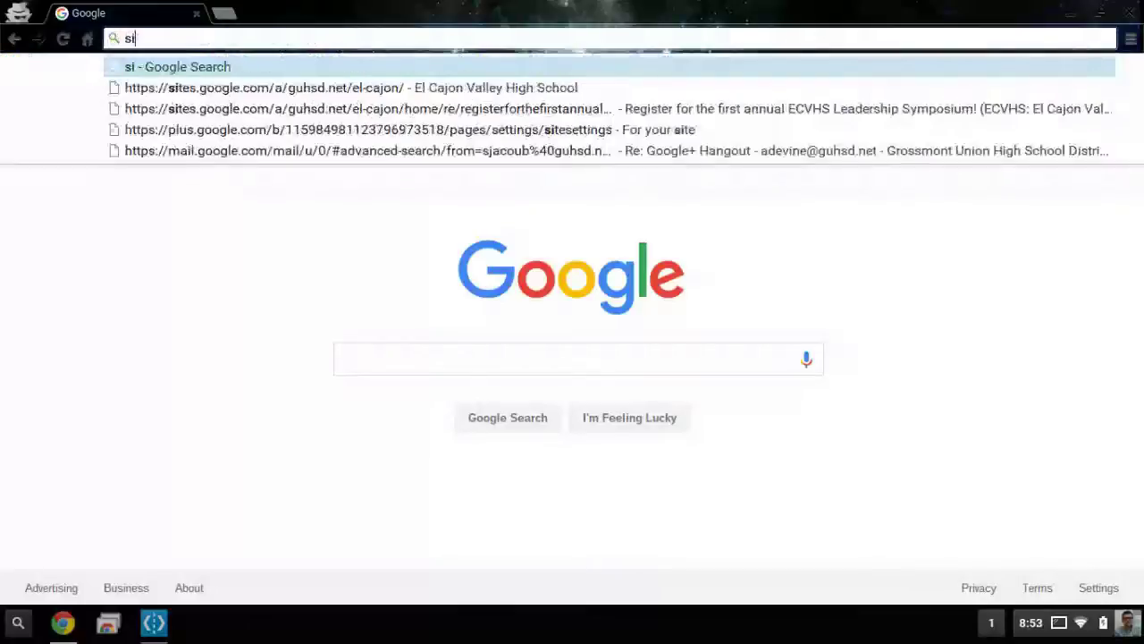
{"action": "type", "text": "tes.google.com"}
{"action": "key", "text": "Return"}
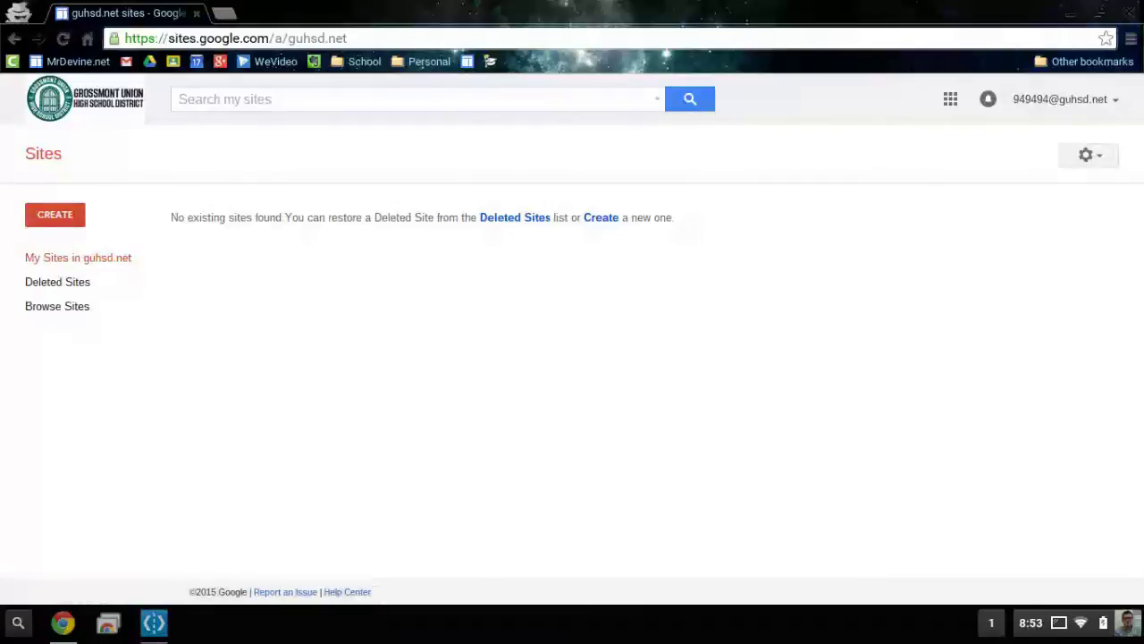
Start a new site and name it 'Your Name'
{"action": "left_click", "coordinate": [69, 215]}
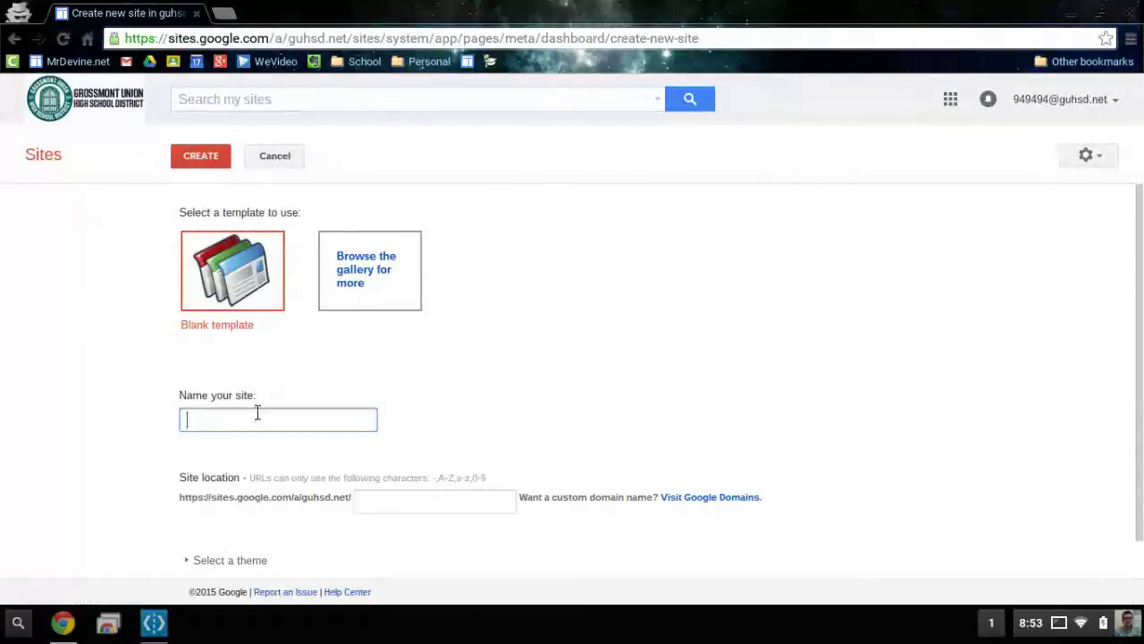
{"action": "left_click", "coordinate": [256, 415]}
{"action": "scroll", "coordinate": [132, 376], "scroll_direction": "down", "scroll_amount": 1}
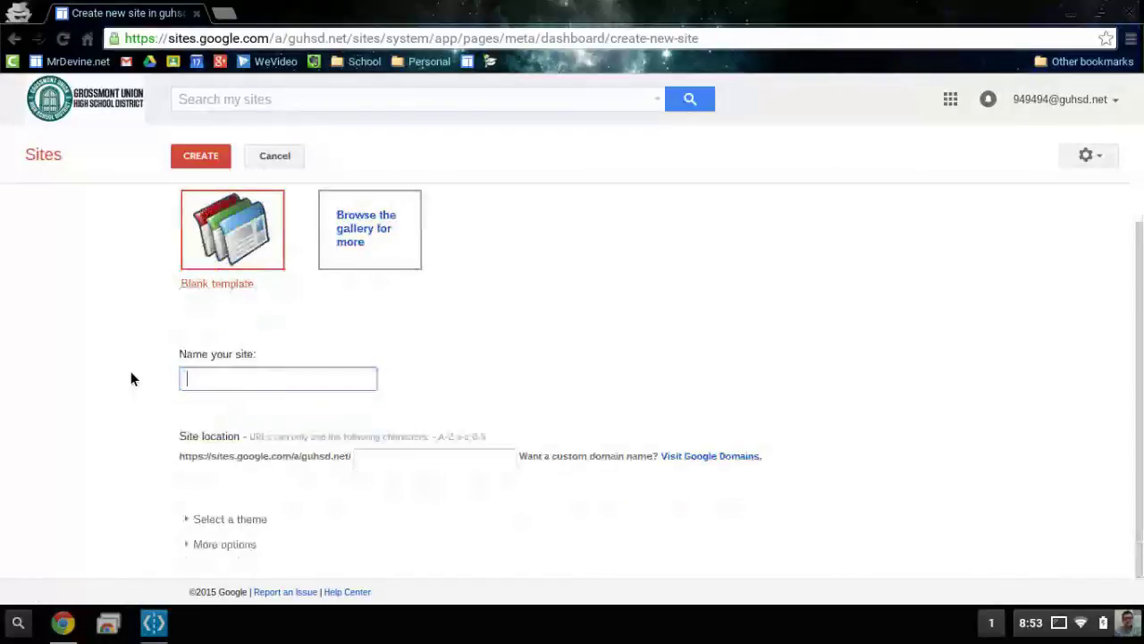
{"action": "type", "text": "Your Name"}
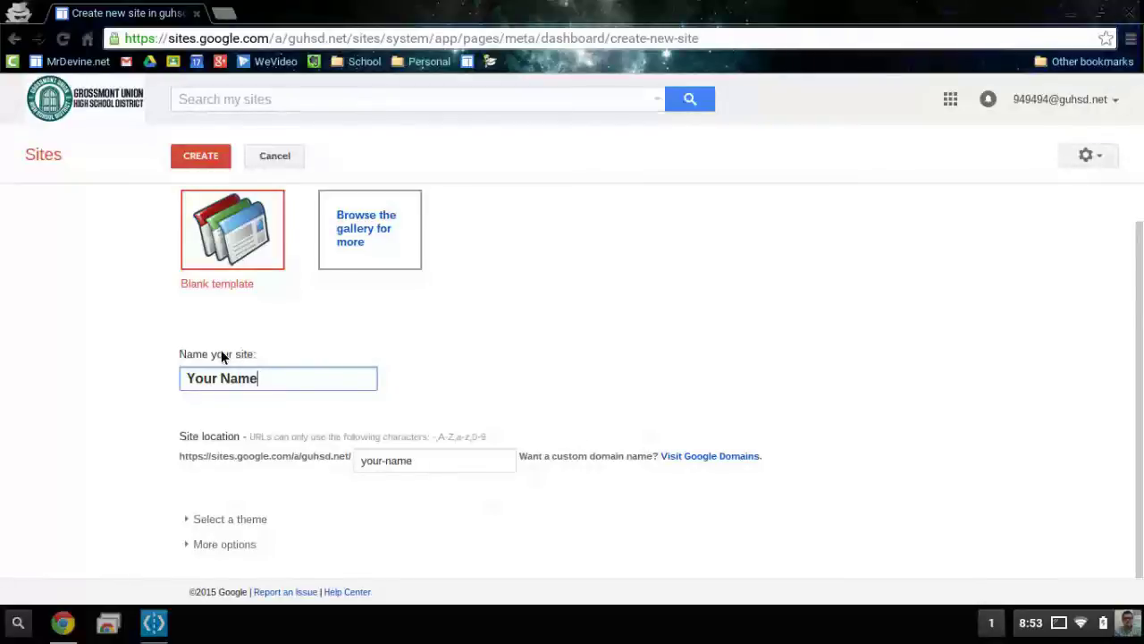
{"action": "type", "text": " ECV"}
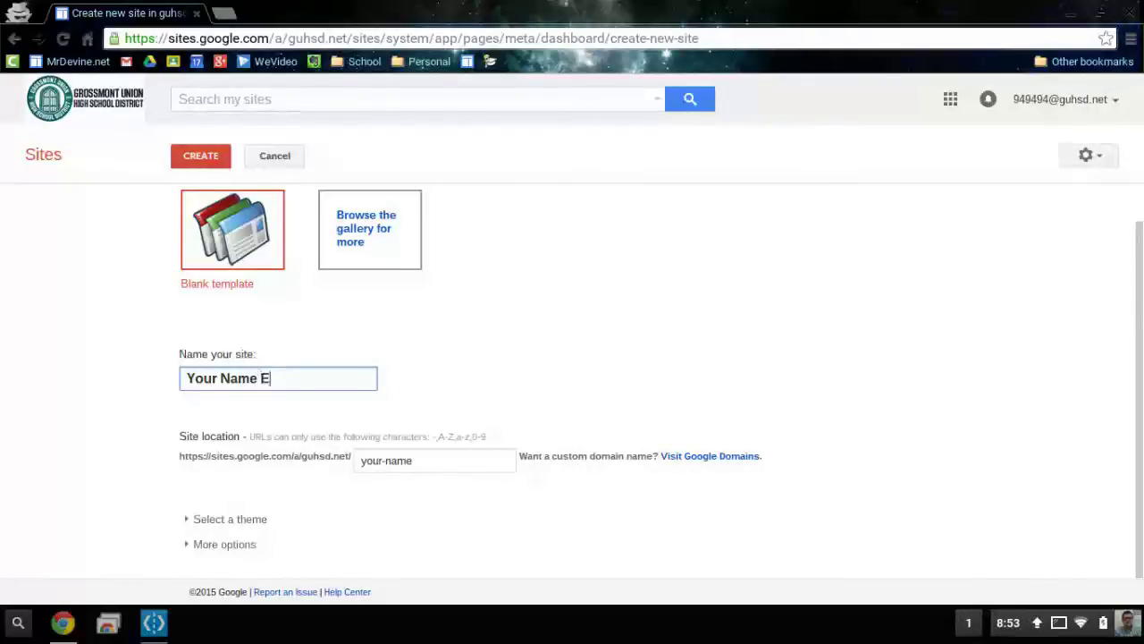
{"action": "left_click", "coordinate": [109, 405]}
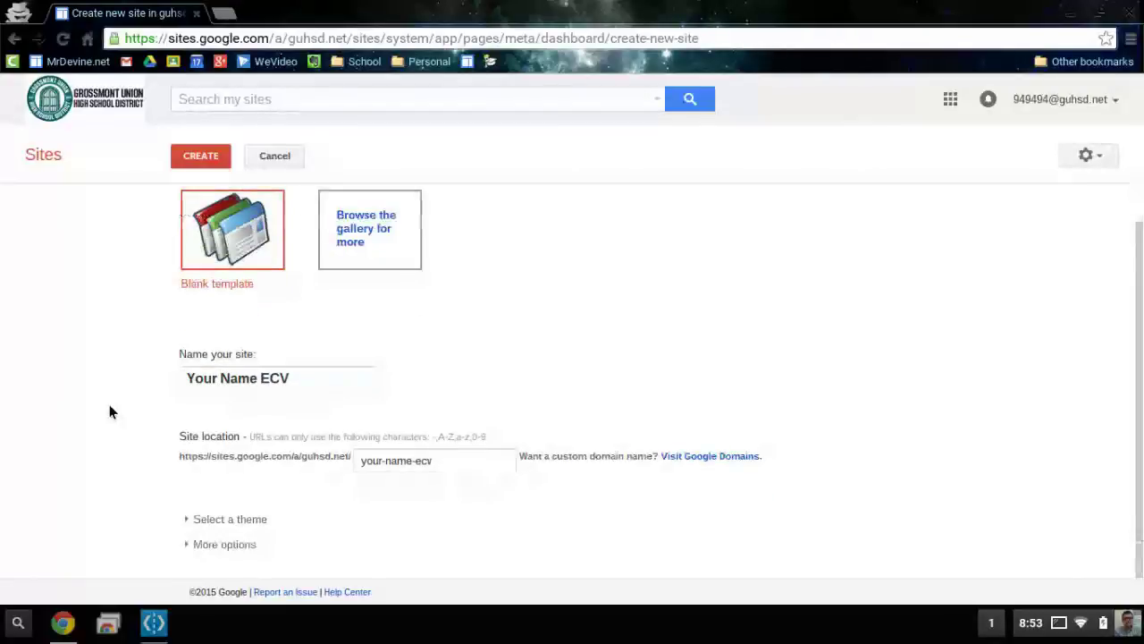
{"action": "left_click", "coordinate": [302, 380]}
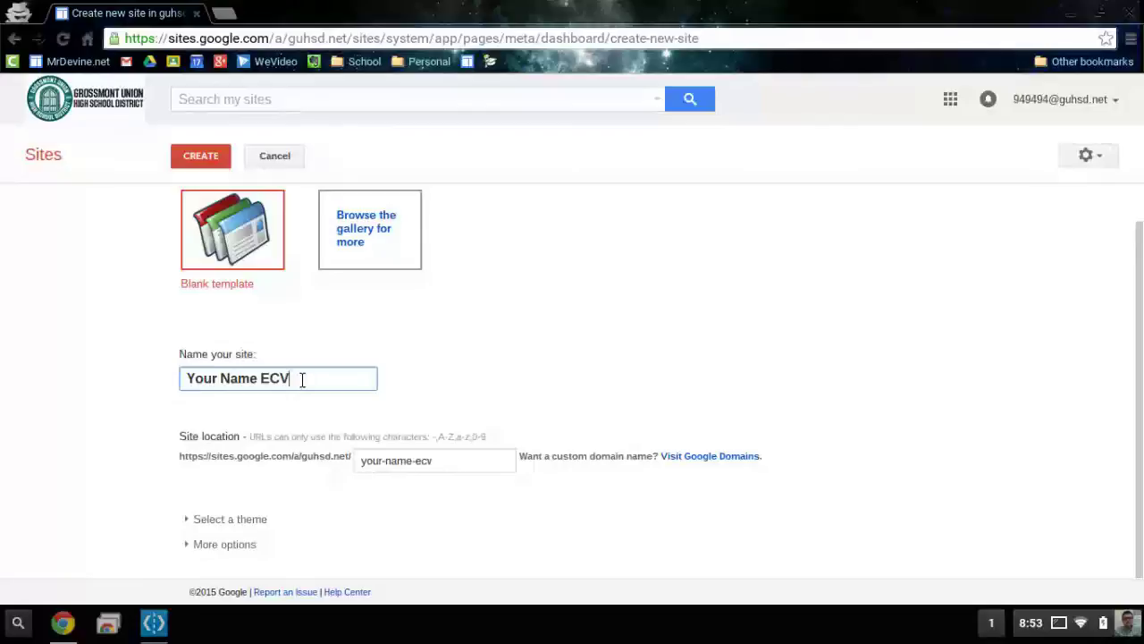
{"action": "key", "text": "shift+Left"}
{"action": "key", "text": "shift+Left"}
{"action": "key", "text": "shift+Left"}
{"action": "key", "text": "shift+Left"}
{"action": "key", "text": "BackSpace"}
Set the site location to your-name-ecvhs
{"action": "left_click", "coordinate": [457, 462]}
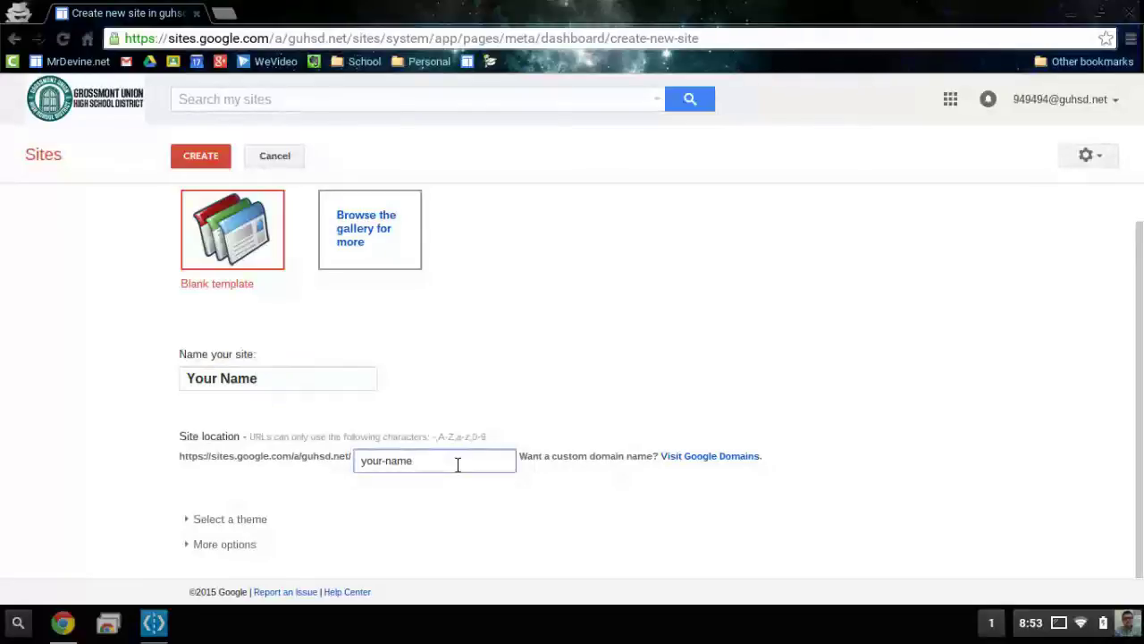
{"action": "type", "text": "-ecvhs"}
{"action": "left_click", "coordinate": [28, 464]}
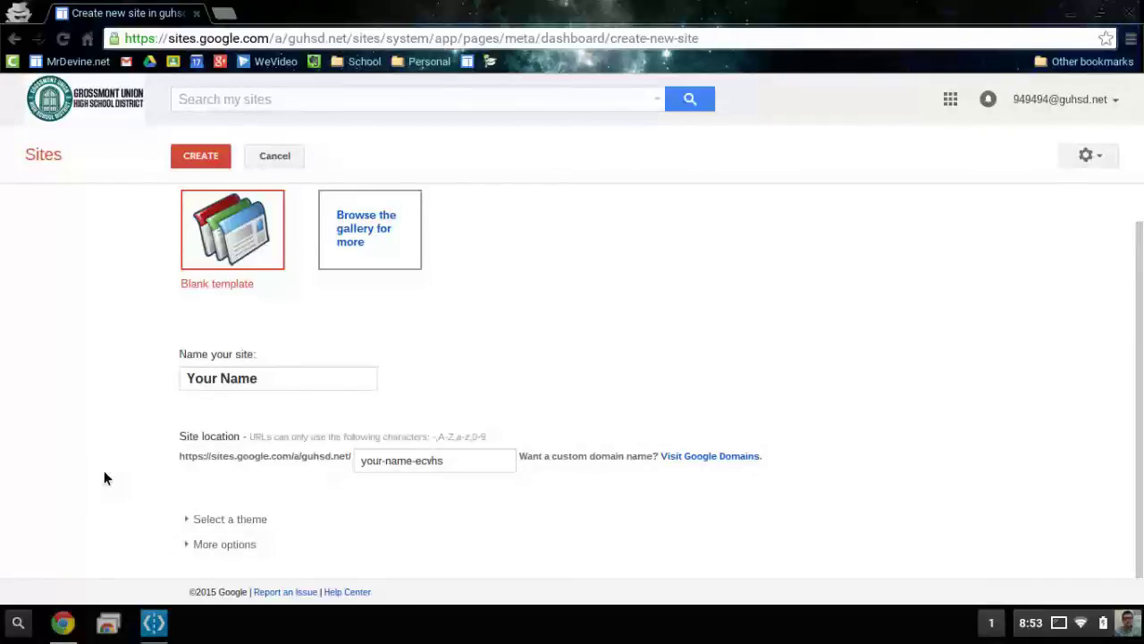
Pick the Schoolhouse theme for the 'Your Name' site and create it
{"action": "scroll", "coordinate": [104, 474], "scroll_direction": "up", "scroll_amount": 1}
{"action": "scroll", "coordinate": [103, 478], "scroll_direction": "down", "scroll_amount": 1}
{"action": "left_click", "coordinate": [200, 515]}
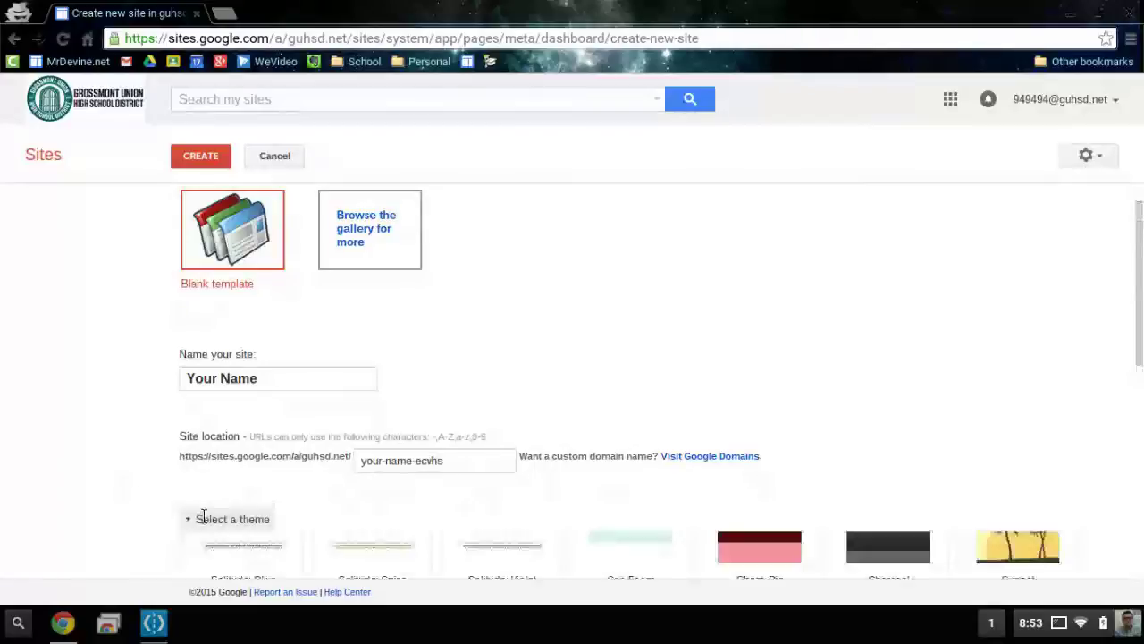
{"action": "scroll", "coordinate": [118, 492], "scroll_direction": "up", "scroll_amount": 1}
{"action": "scroll", "coordinate": [118, 491], "scroll_direction": "down", "scroll_amount": 10}
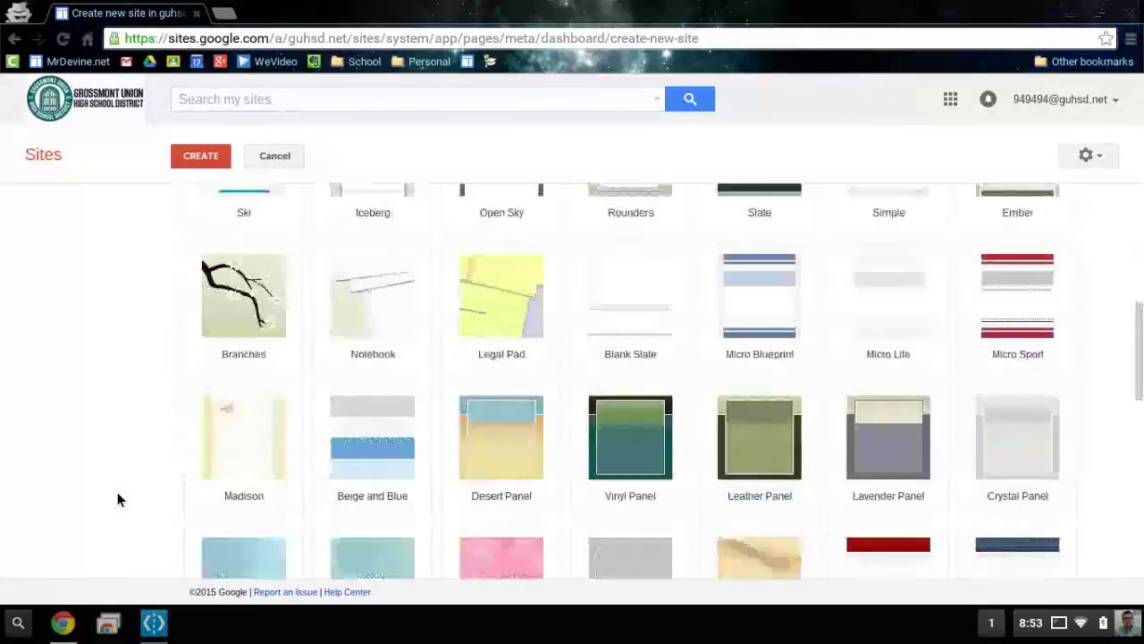
{"action": "scroll", "coordinate": [134, 488], "scroll_direction": "down", "scroll_amount": 12}
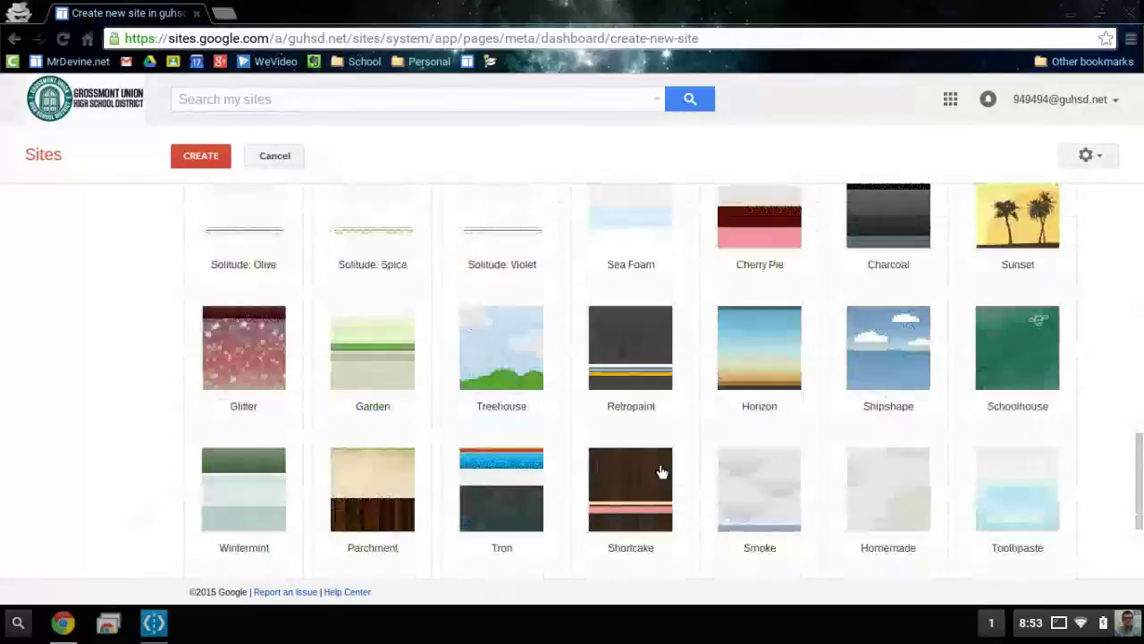
{"action": "left_click", "coordinate": [1031, 371]}
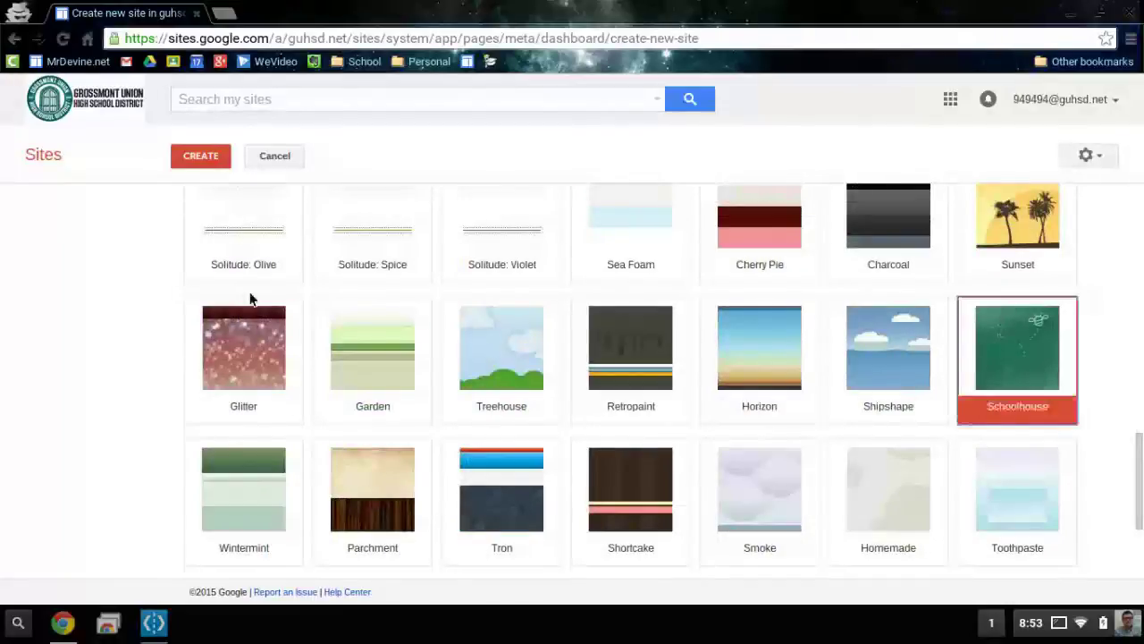
{"action": "scroll", "coordinate": [97, 330], "scroll_direction": "up", "scroll_amount": 20}
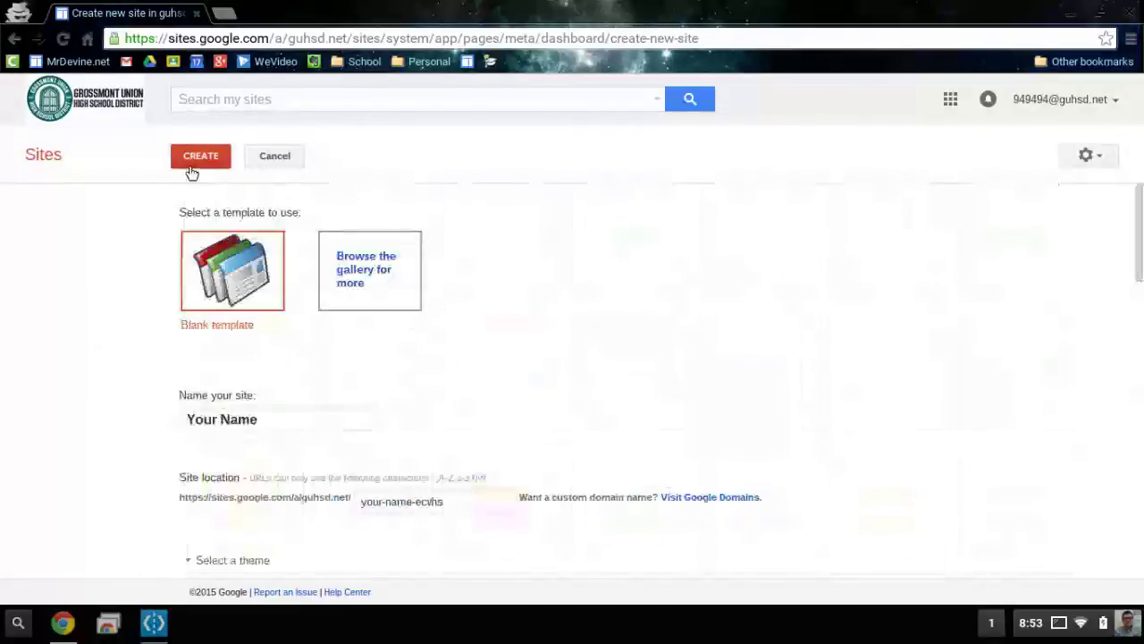
{"action": "left_click", "coordinate": [202, 159]}
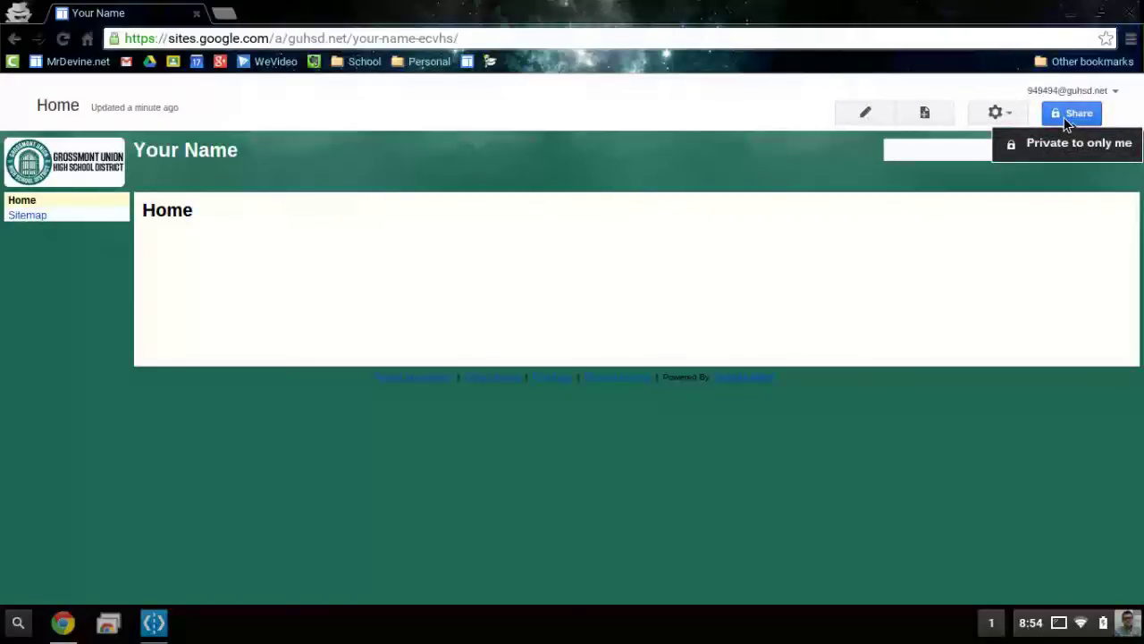
Change the site's sharing visibility to 'On - Public on the web' and save
{"action": "left_click", "coordinate": [1063, 117]}
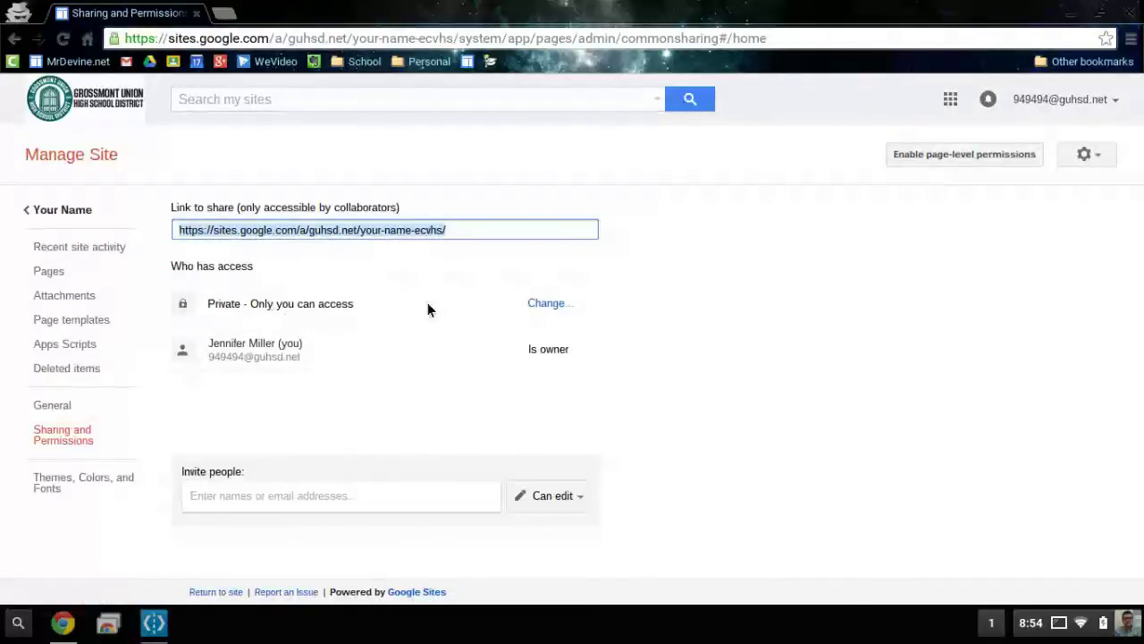
{"action": "left_click", "coordinate": [542, 304]}
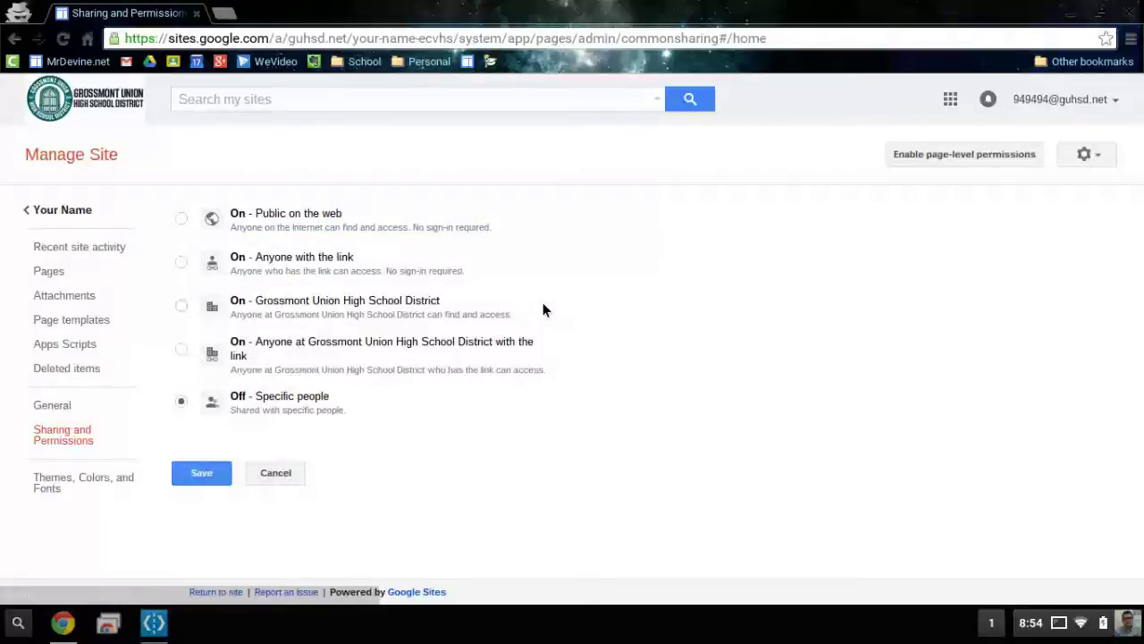
{"action": "left_click", "coordinate": [255, 218]}
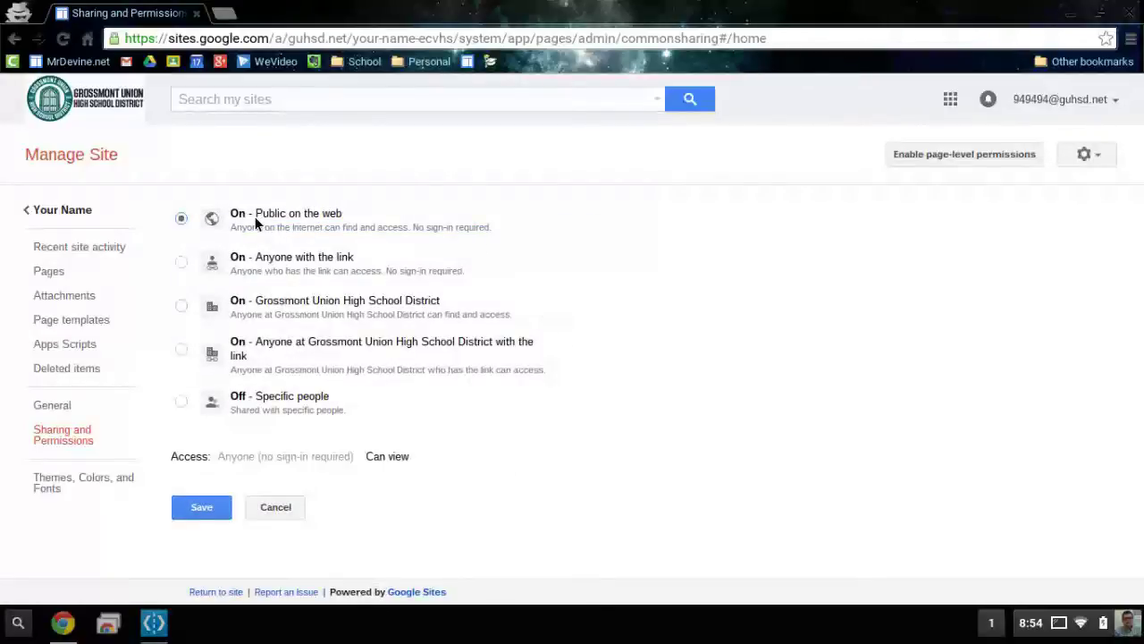
{"action": "left_click", "coordinate": [219, 509]}
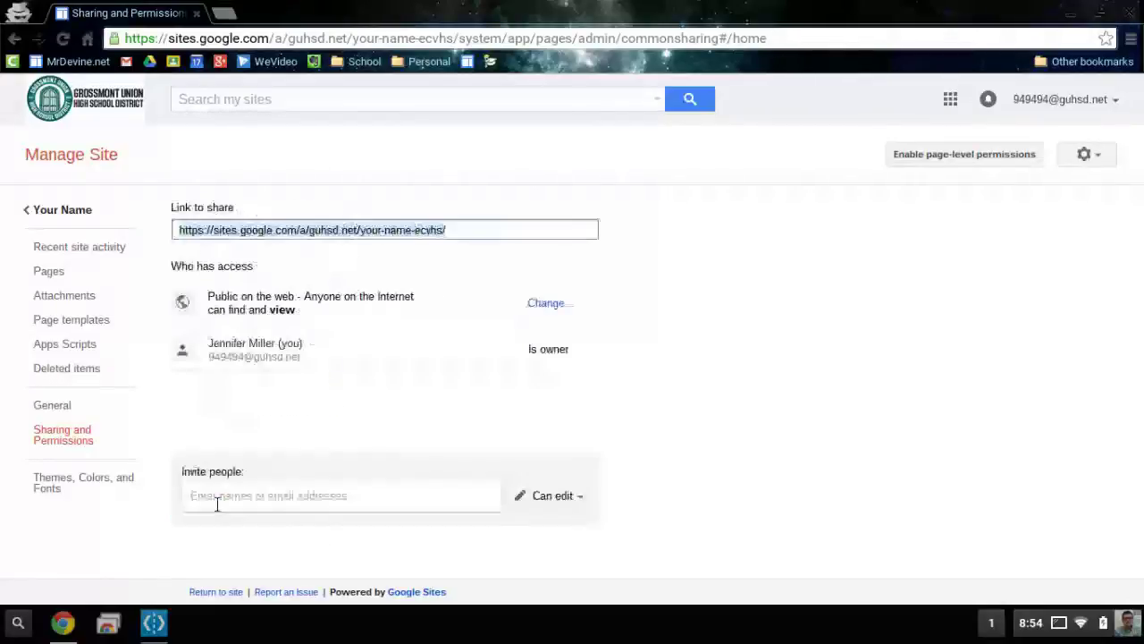
In the site layout editor, turn off Sidebar and turn on Horizontal navigation
{"action": "left_click", "coordinate": [56, 215]}
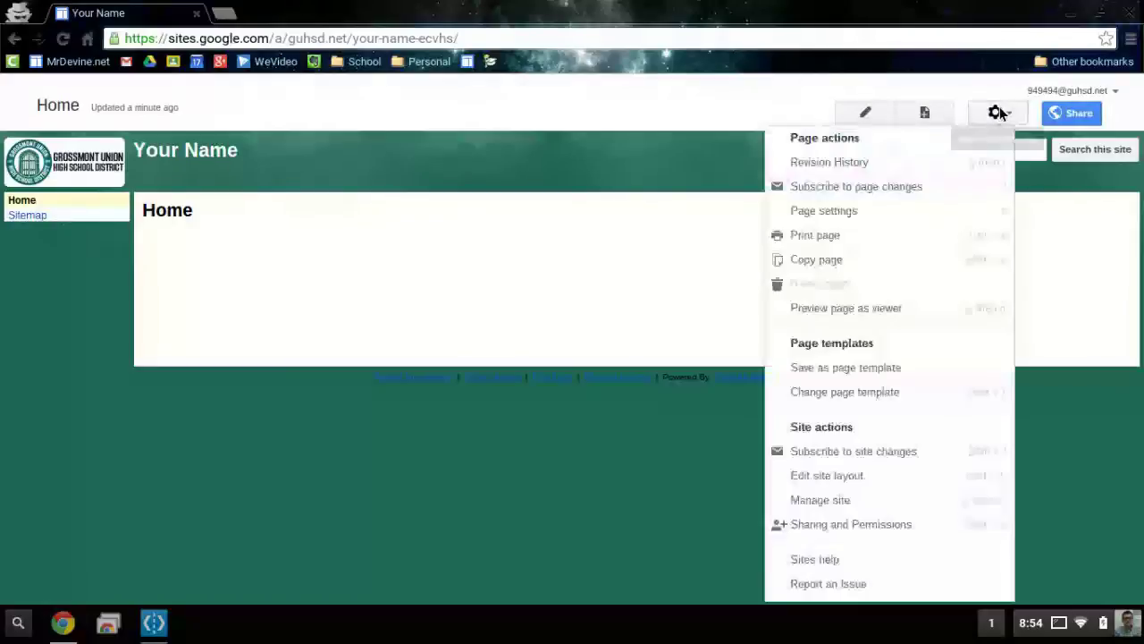
{"action": "left_click", "coordinate": [999, 110]}
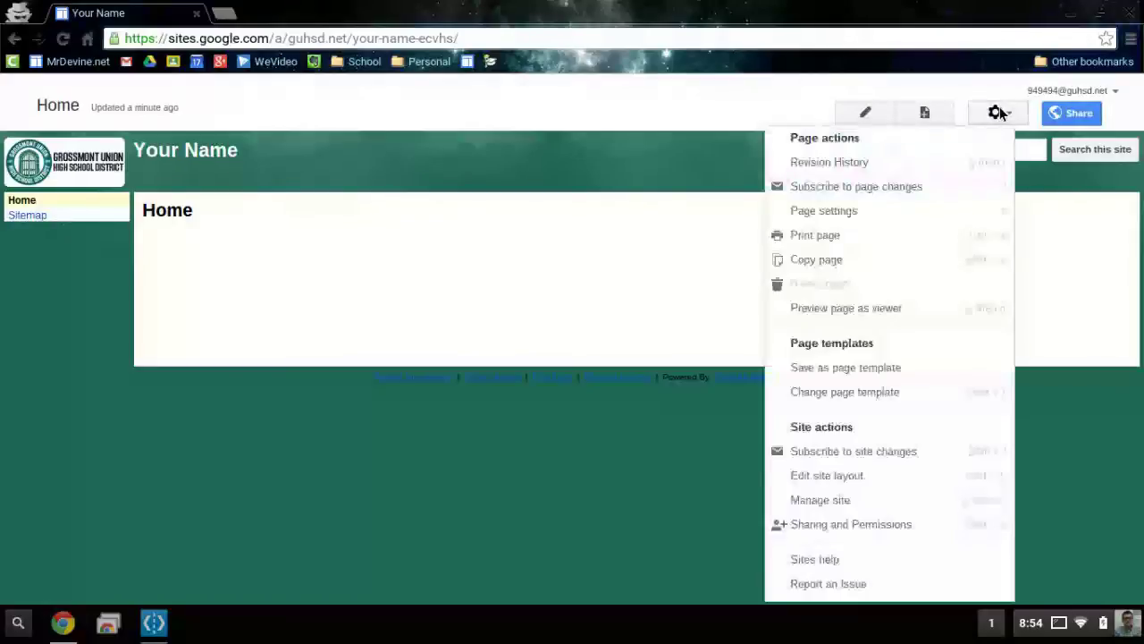
{"action": "left_click", "coordinate": [824, 478]}
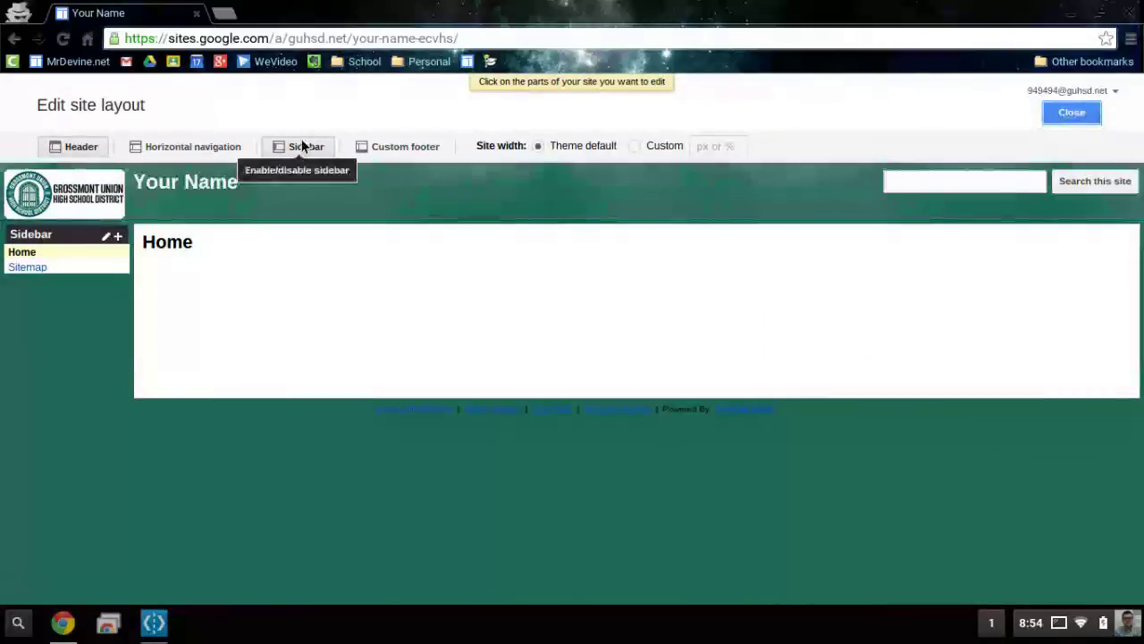
{"action": "left_click", "coordinate": [301, 146]}
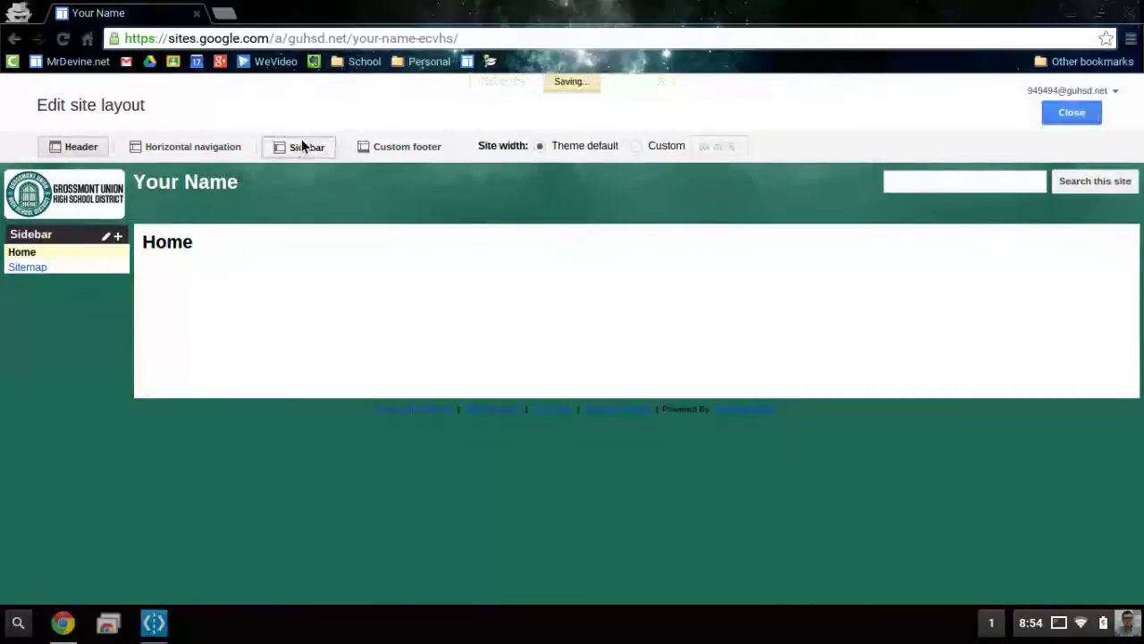
{"action": "left_click", "coordinate": [189, 145]}
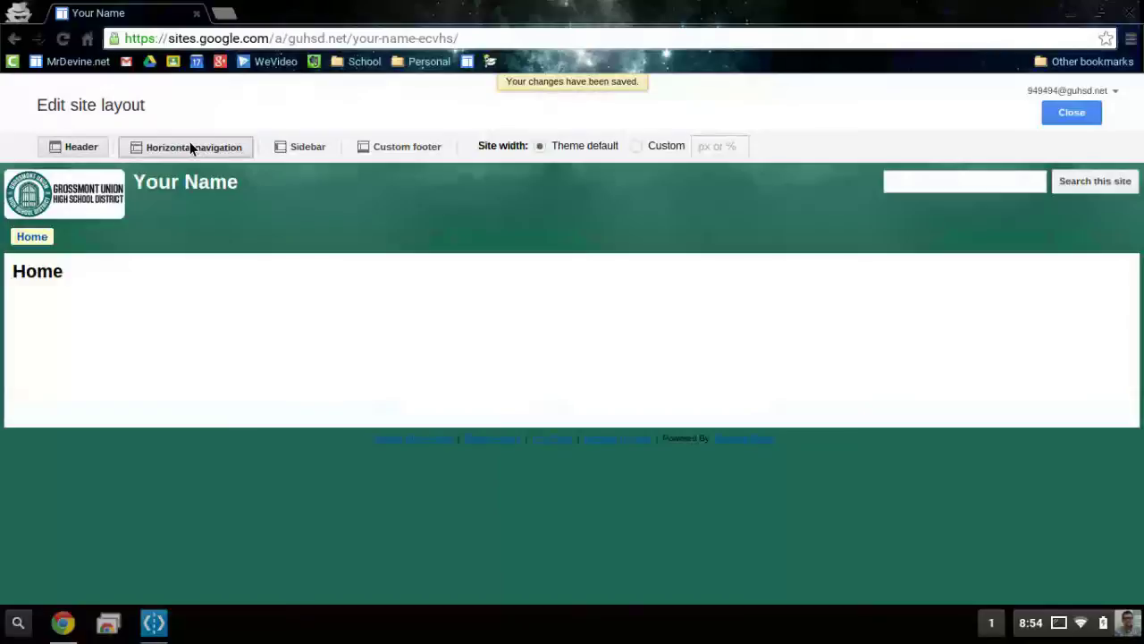
{"action": "left_click", "coordinate": [1059, 112]}
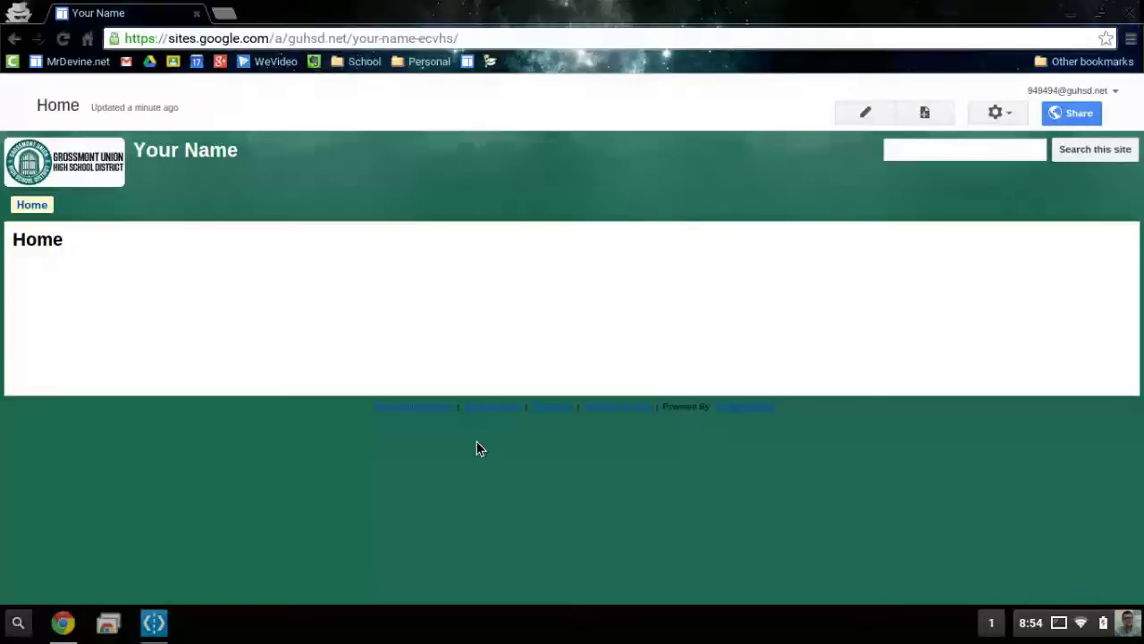
Create a top-level Web Page named 'Wearing Shoes'
{"action": "left_click", "coordinate": [924, 113]}
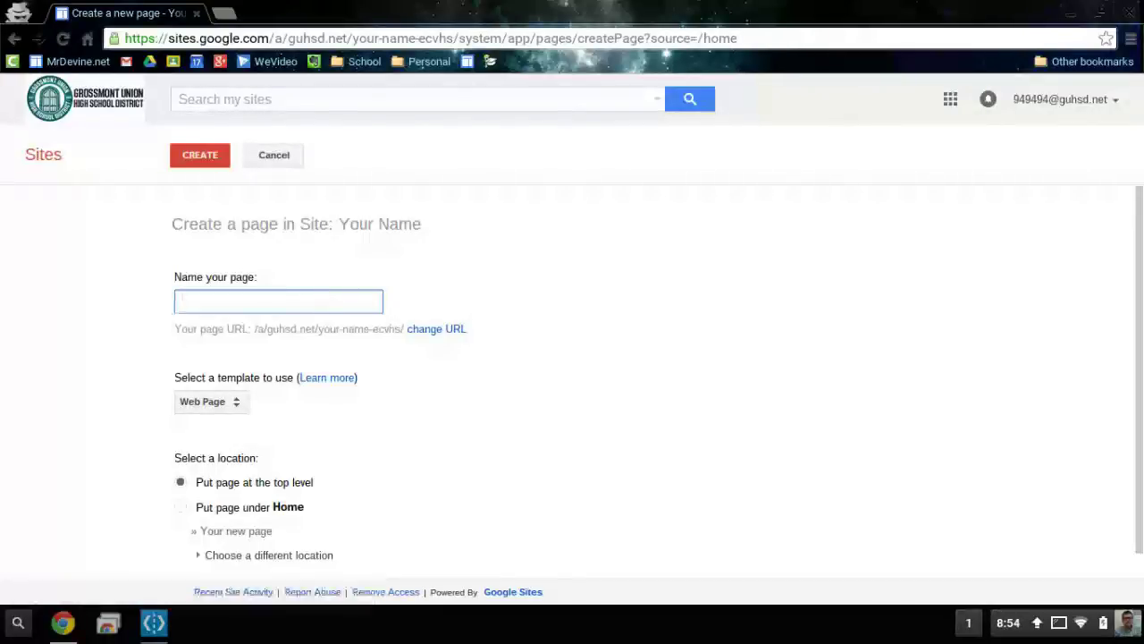
{"action": "type", "text": "Wea"}
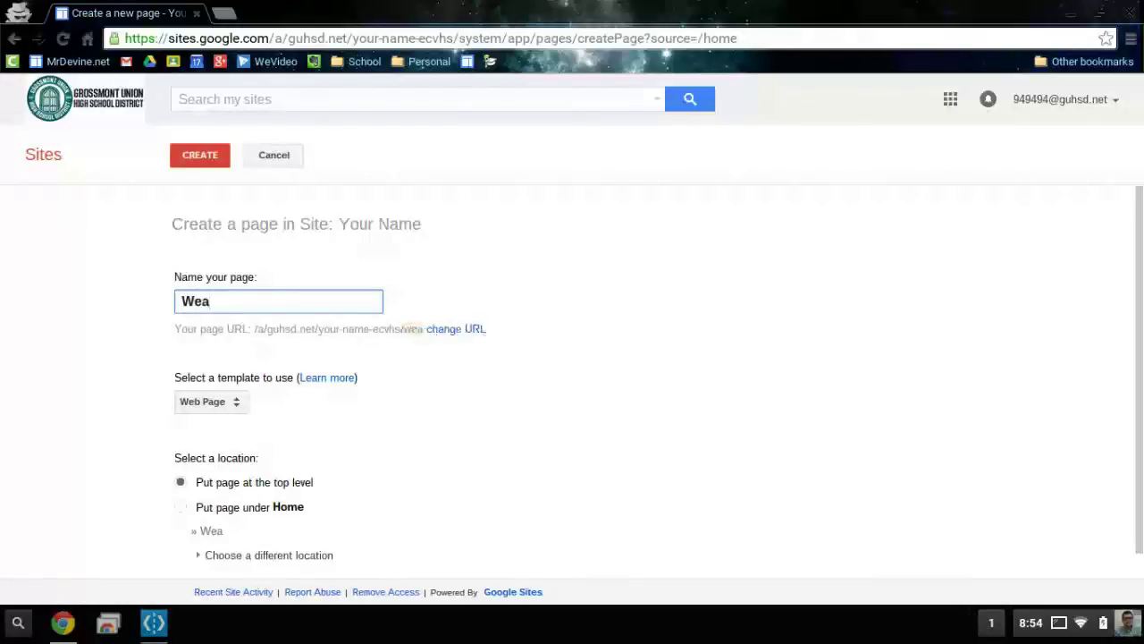
{"action": "type", "text": "ting"}
{"action": "key", "text": "BackSpace"}
{"action": "key", "text": "BackSpace"}
{"action": "key", "text": "BackSpace"}
{"action": "key", "text": "BackSpace"}
{"action": "type", "text": "r"}
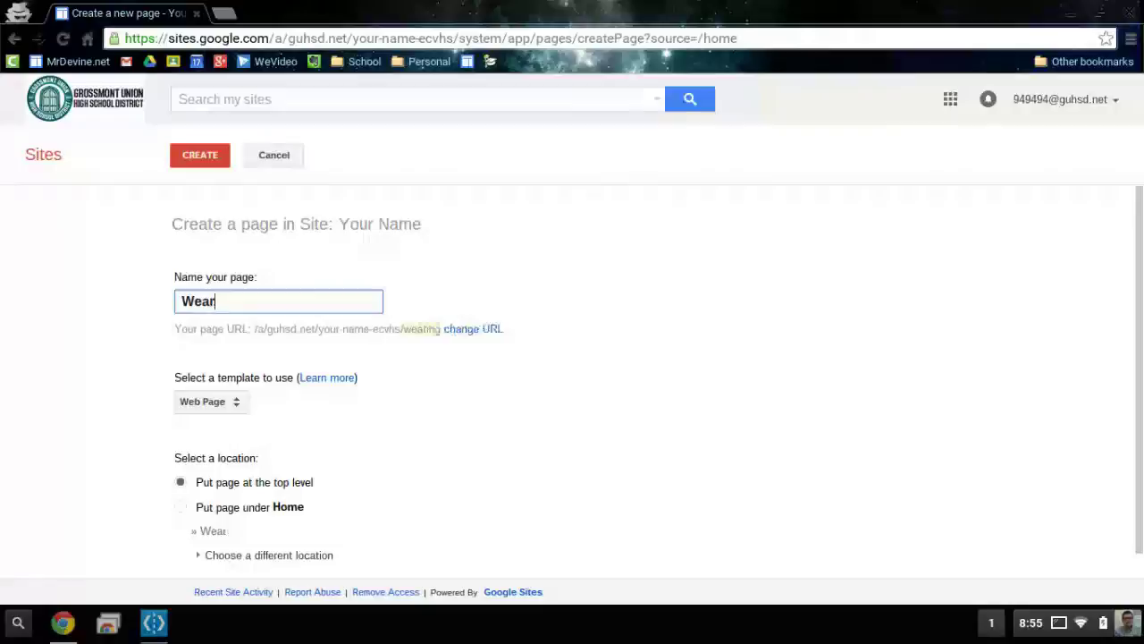
{"action": "type", "text": "ing Shoes"}
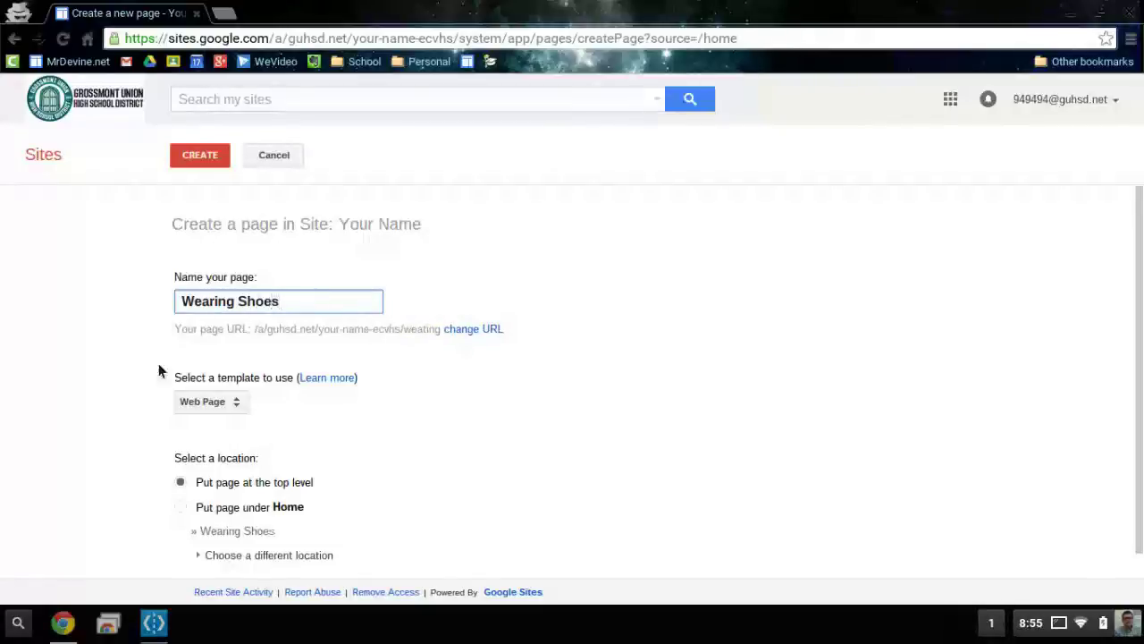
{"action": "left_click", "coordinate": [196, 161]}
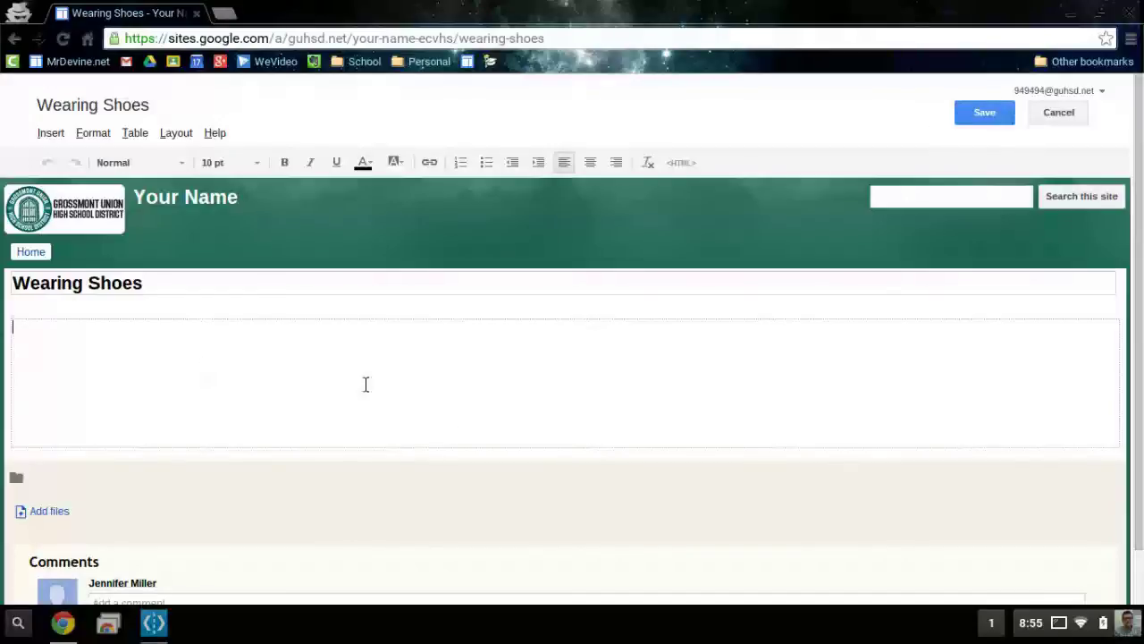
Type 'I've been wearing shoes for at least 6 years...' in the page body and save
{"action": "left_click", "coordinate": [52, 132]}
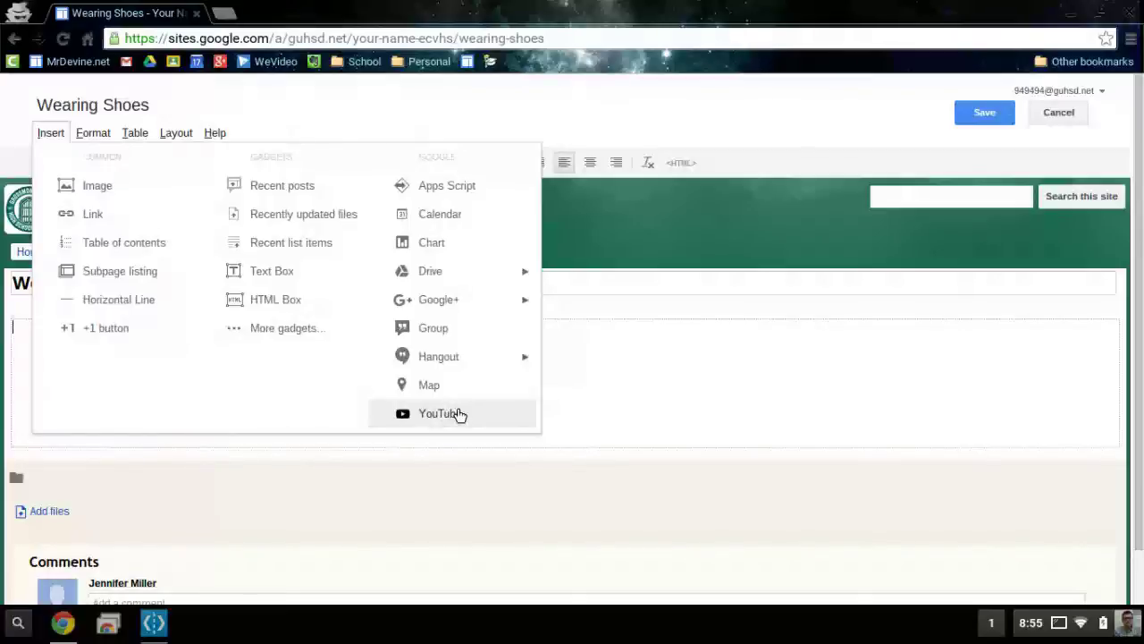
{"action": "left_click", "coordinate": [666, 388]}
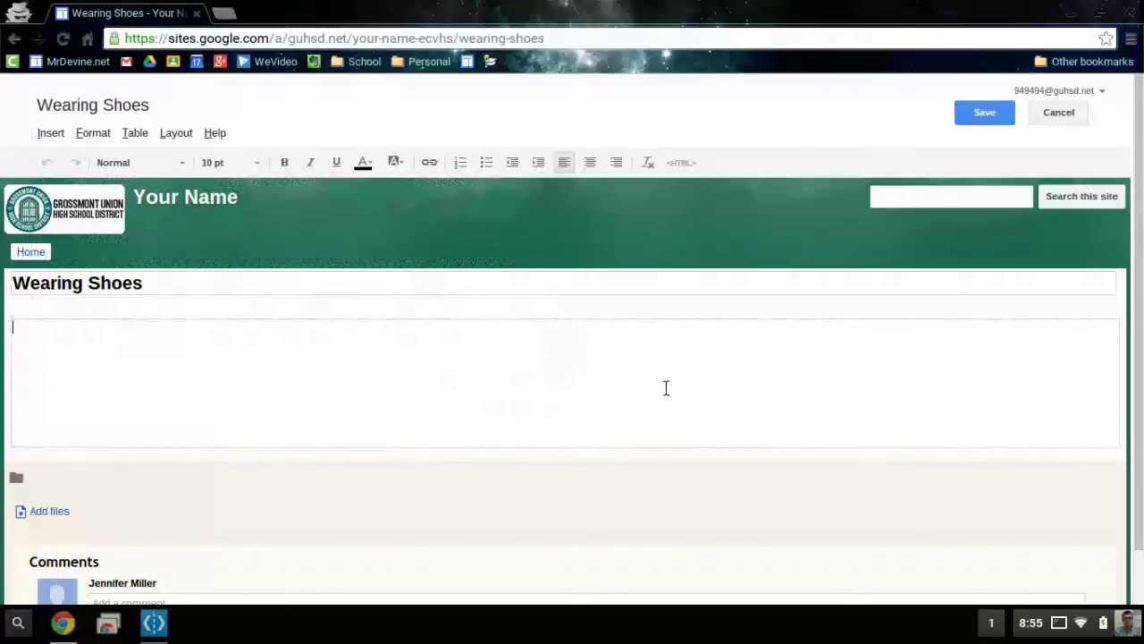
{"action": "type", "text": "I've"}
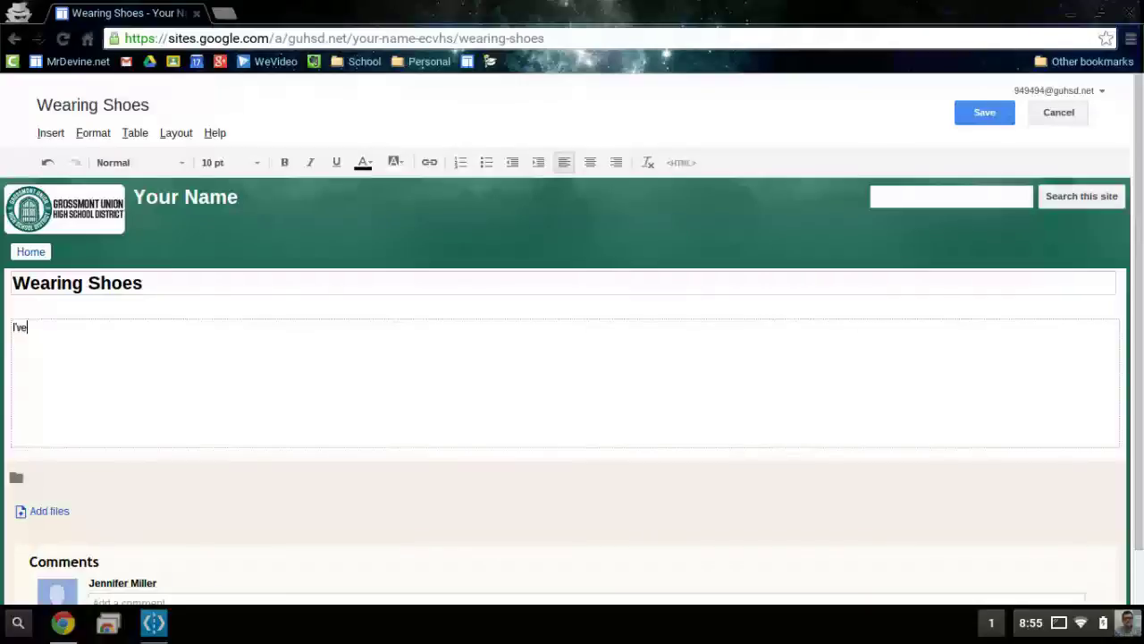
{"action": "type", "text": " been wearing sch"}
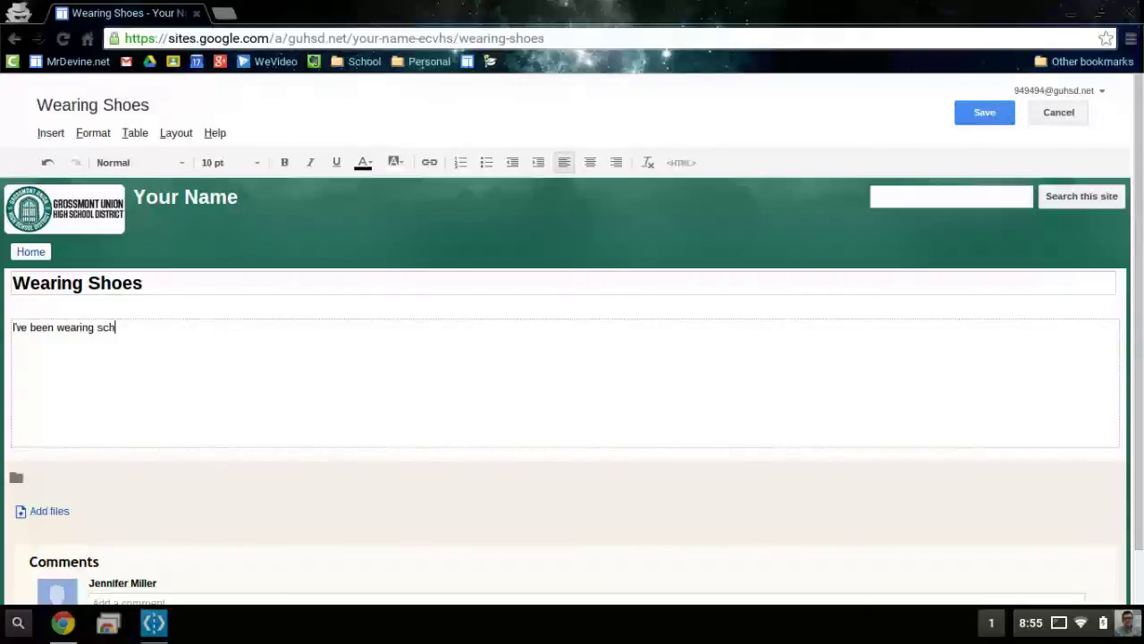
{"action": "type", "text": "e"}
{"action": "key", "text": "BackSpace"}
{"action": "key", "text": "BackSpace"}
{"action": "key", "text": "BackSpace"}
{"action": "type", "text": "hoes for at least"}
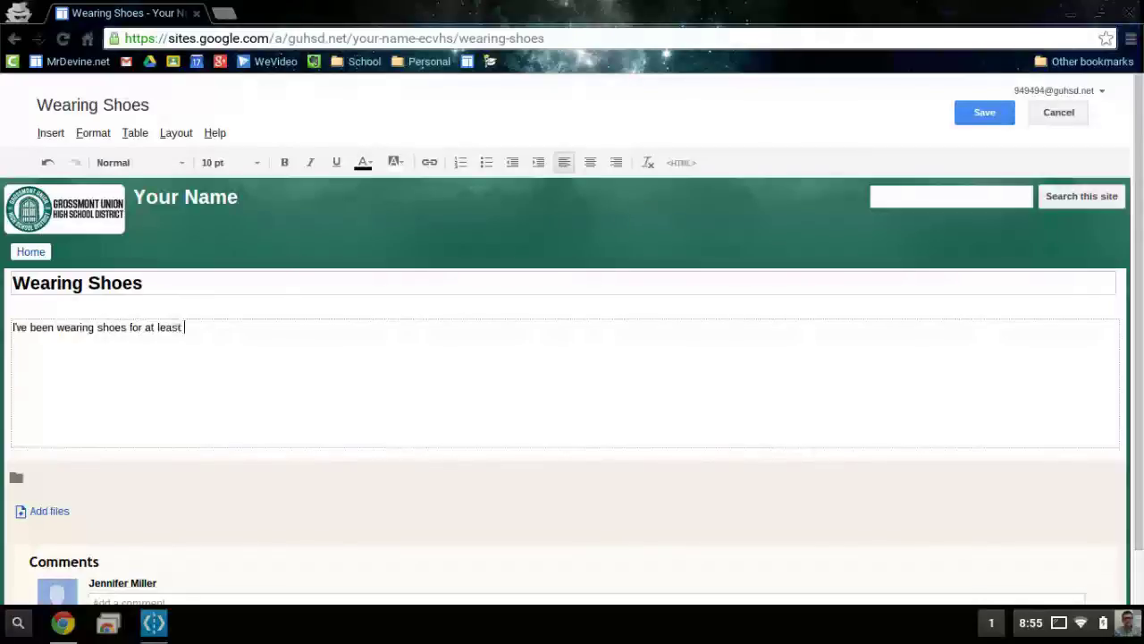
{"action": "type", "text": " 6 years..."}
{"action": "left_click", "coordinate": [977, 116]}
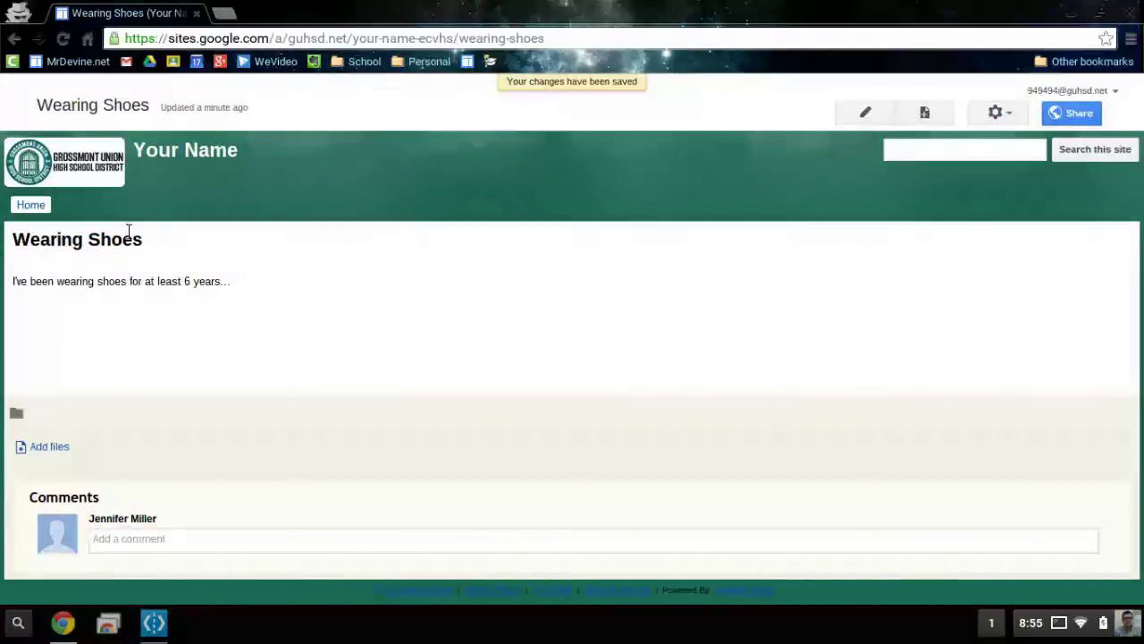
Return to Home and choose Edit site layout from the gear menu
{"action": "left_click", "coordinate": [32, 204]}
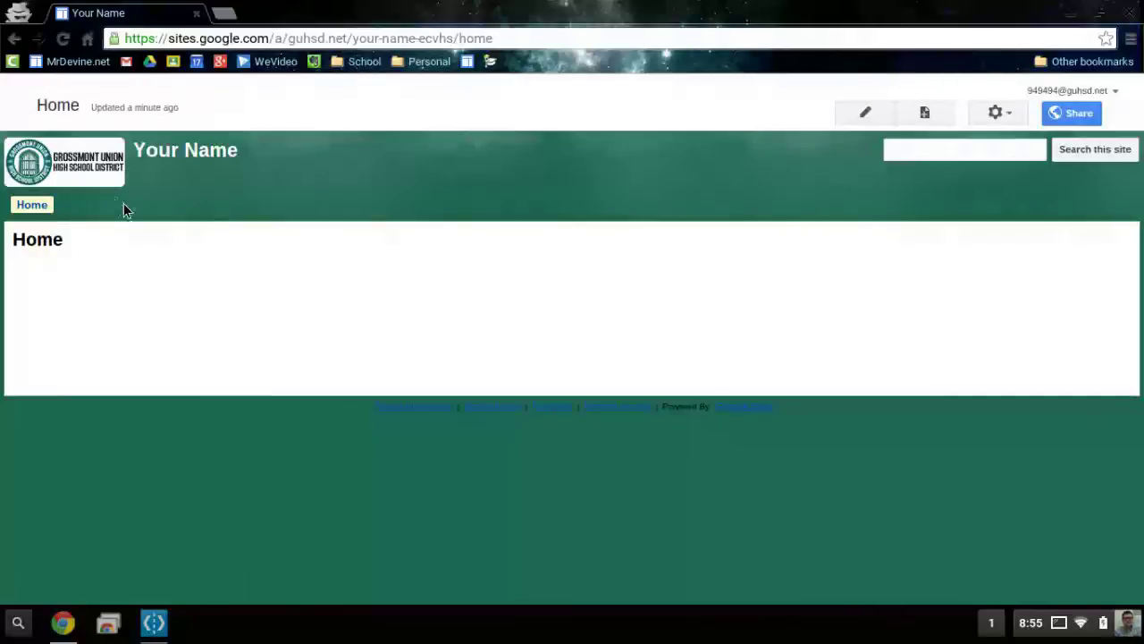
{"action": "left_click", "coordinate": [995, 112]}
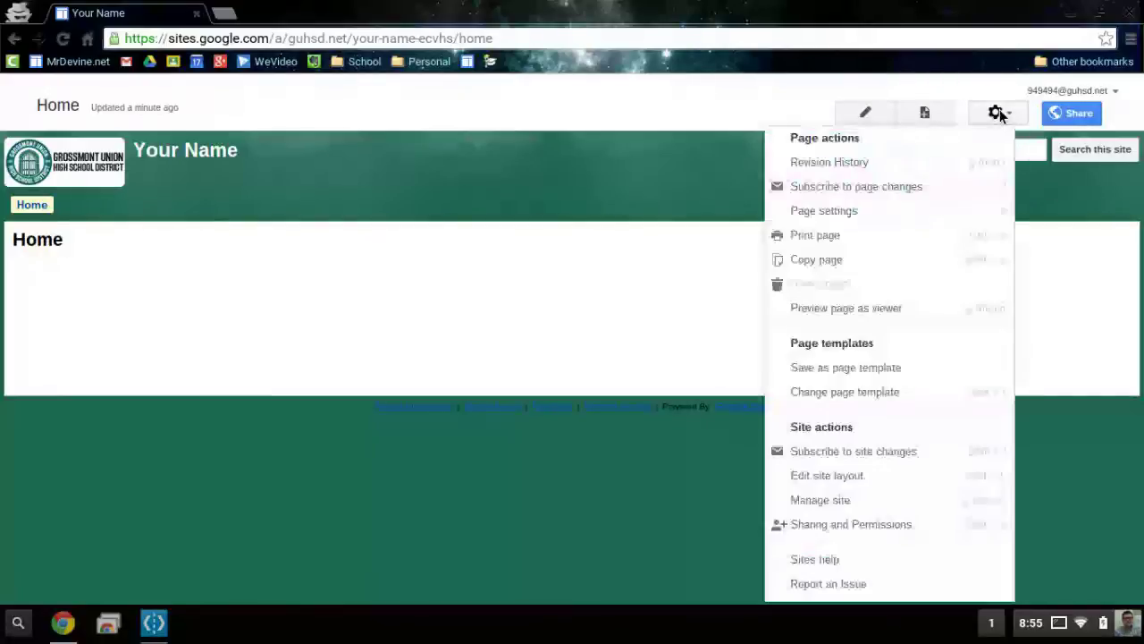
{"action": "left_click", "coordinate": [824, 480]}
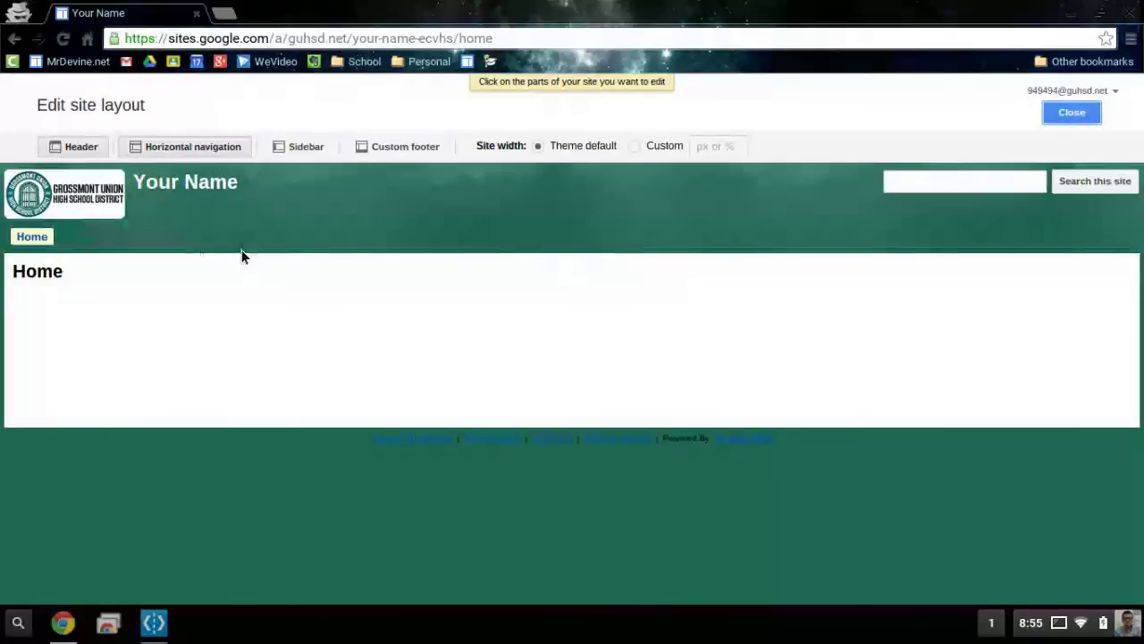
Add Wearing Shoes from My Recent Changes to the horizontal navigation and close the layout editor
{"action": "left_click", "coordinate": [192, 242]}
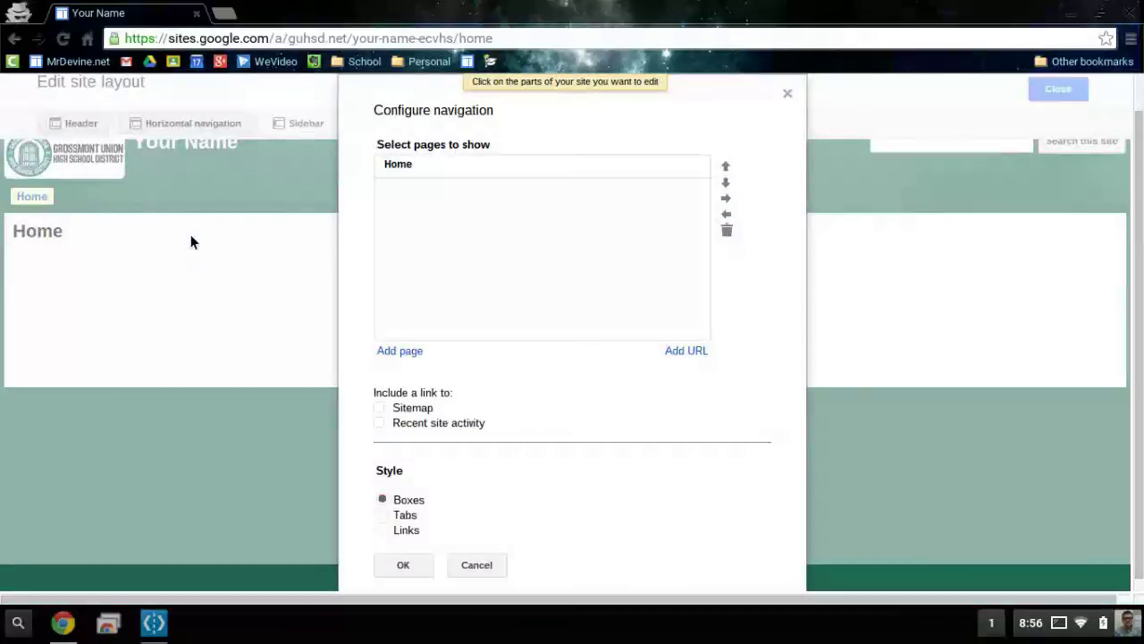
{"action": "left_click", "coordinate": [401, 353]}
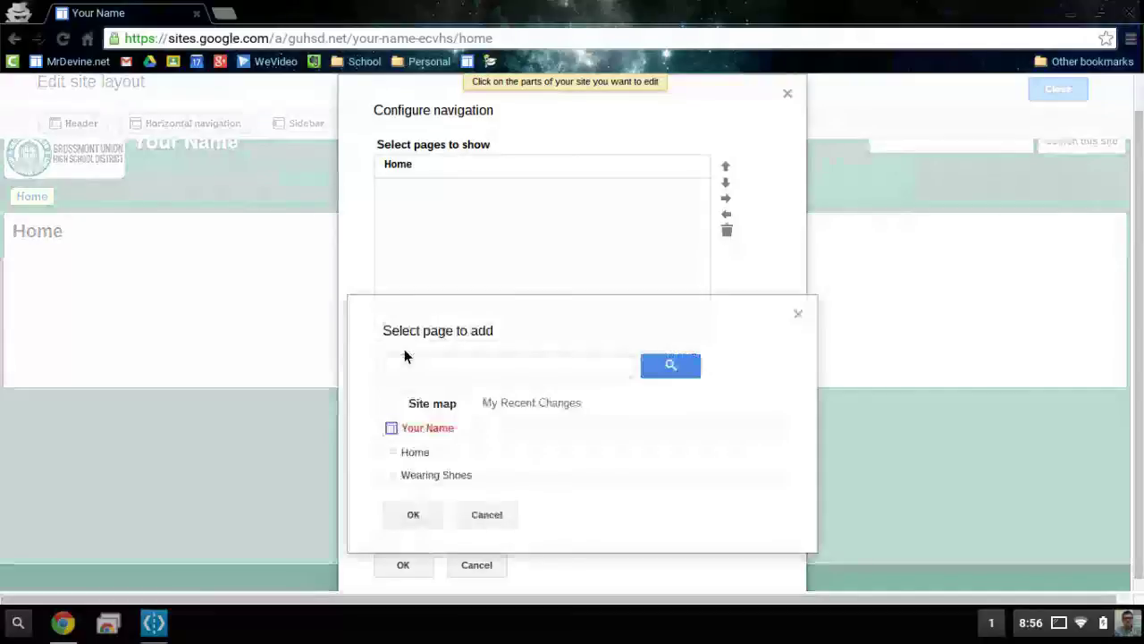
{"action": "left_click", "coordinate": [512, 410]}
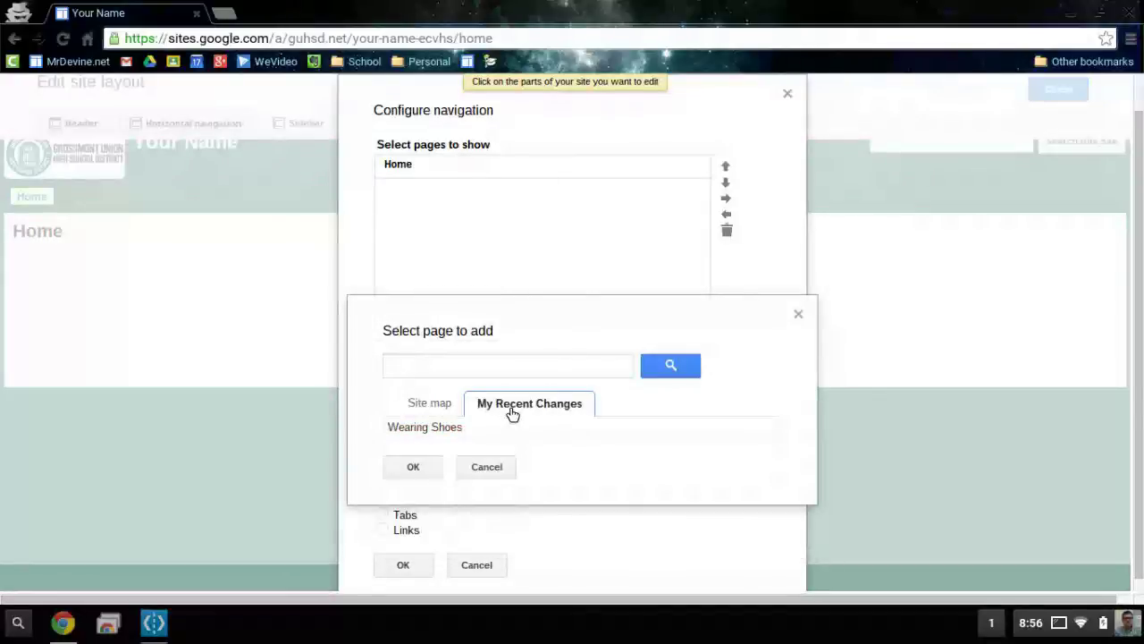
{"action": "left_click", "coordinate": [425, 434]}
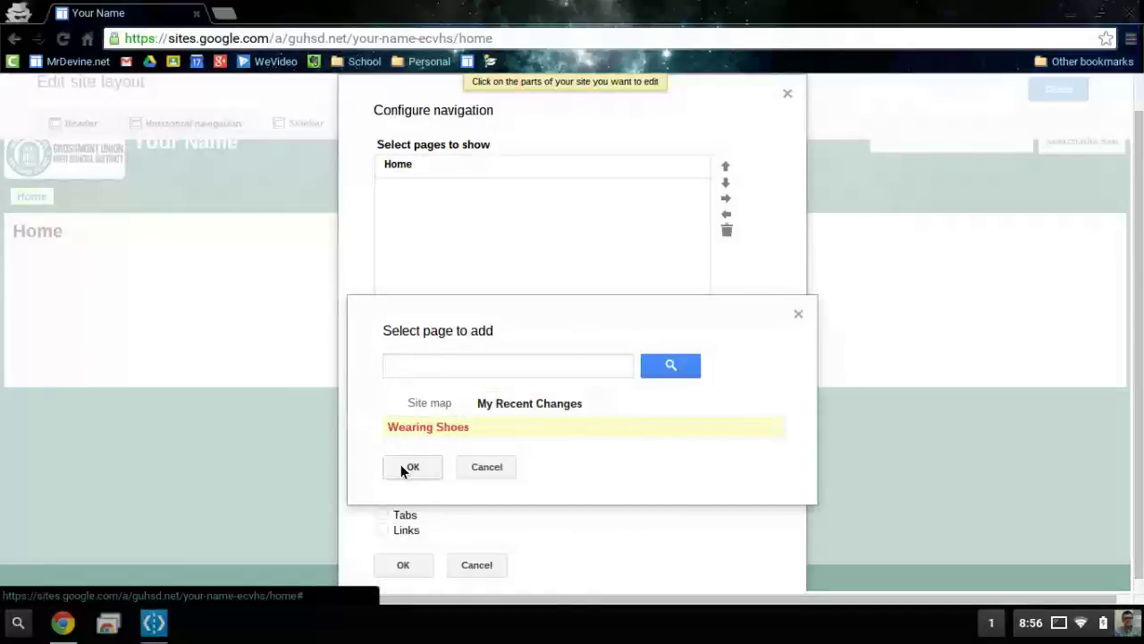
{"action": "left_click", "coordinate": [401, 465]}
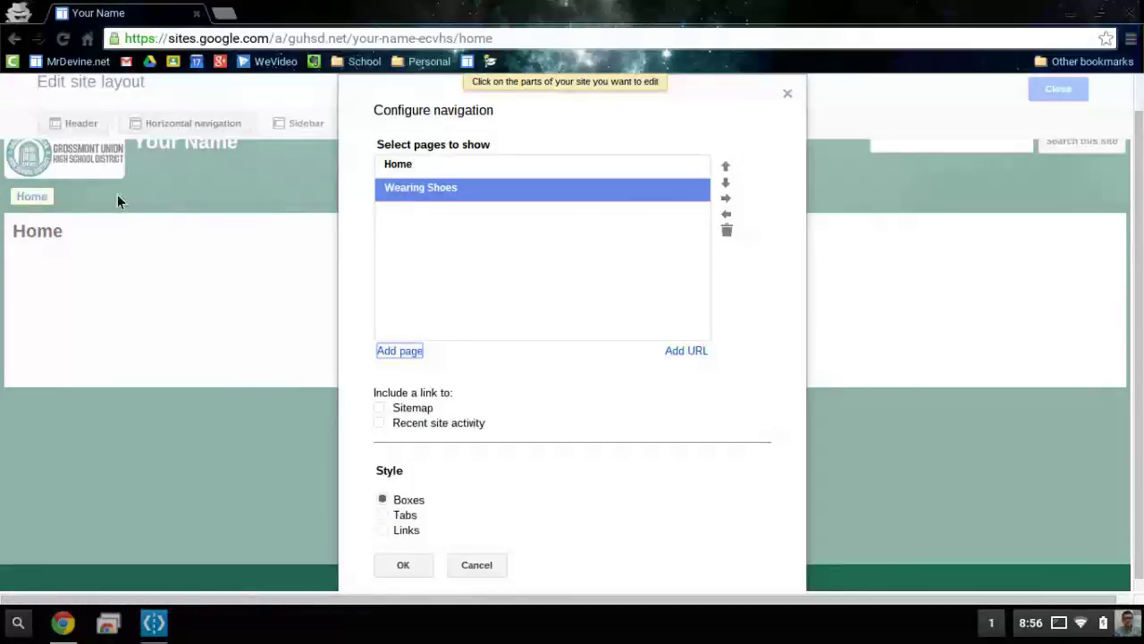
{"action": "left_click", "coordinate": [405, 565]}
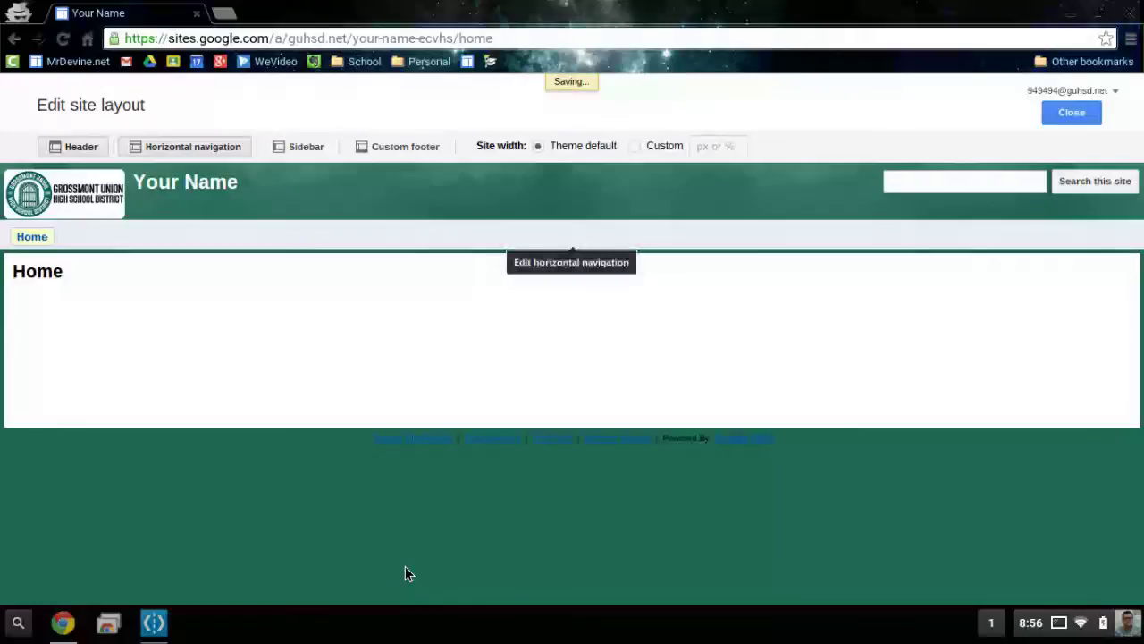
{"action": "left_click", "coordinate": [1068, 112]}
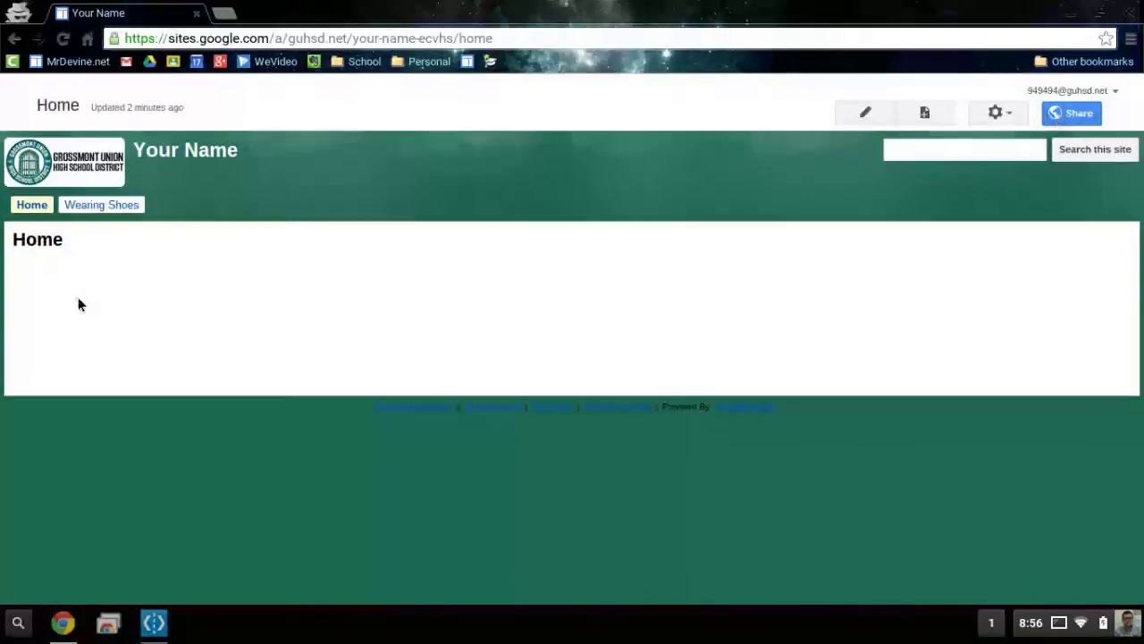
From the Wearing Shoes page, indent Wearing Shoes beneath Home in the horizontal navigation settings
{"action": "left_click", "coordinate": [98, 206]}
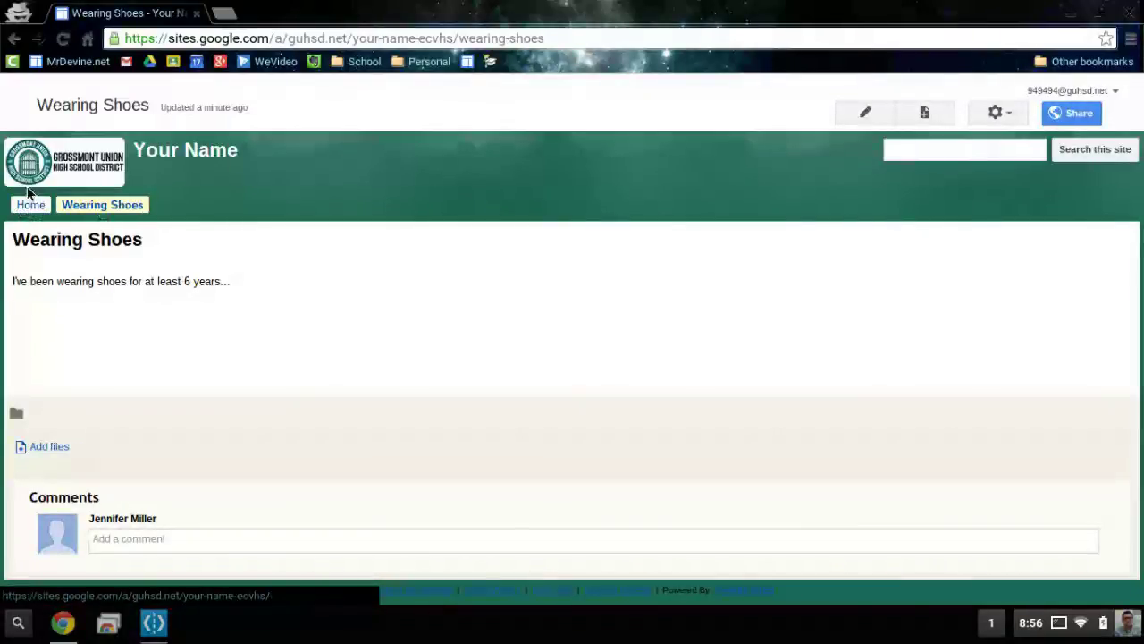
{"action": "left_click", "coordinate": [992, 117]}
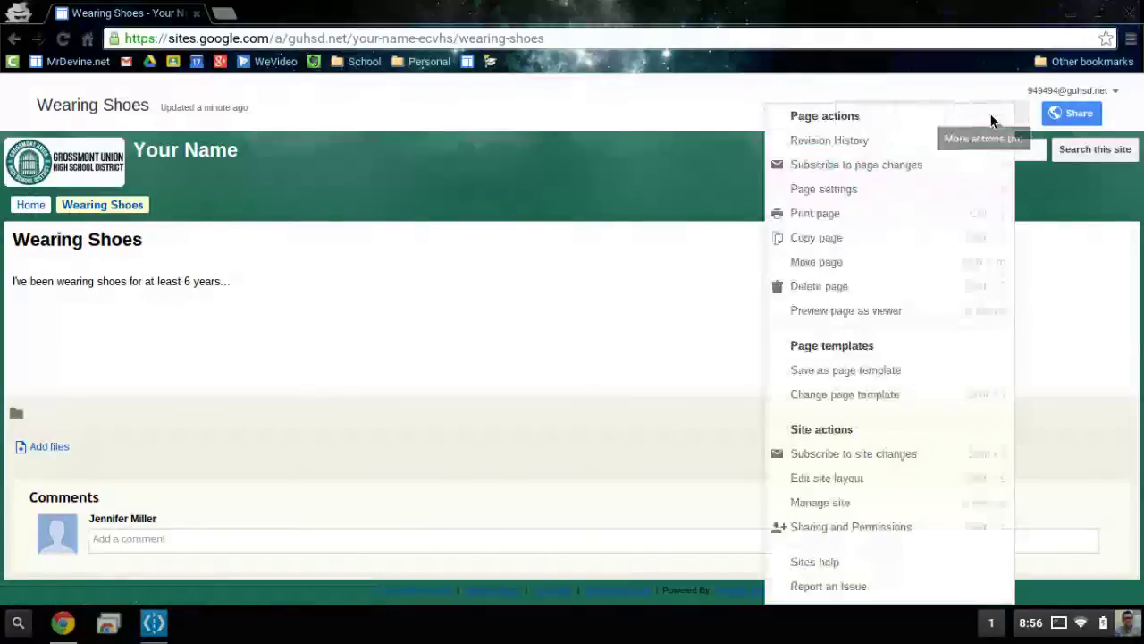
{"action": "left_click", "coordinate": [831, 479]}
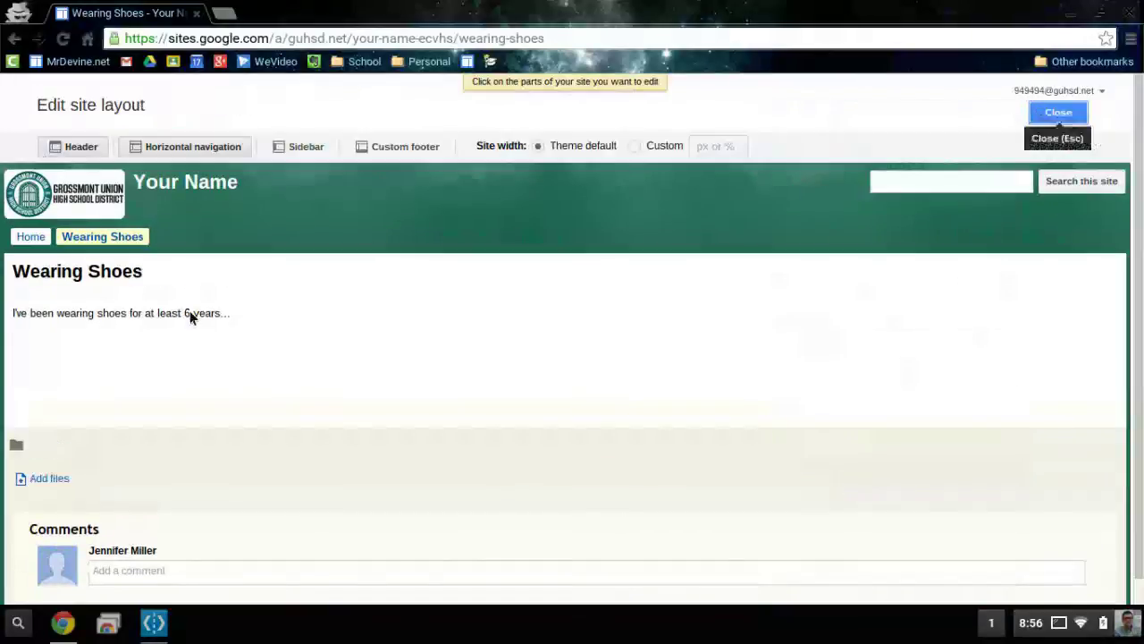
{"action": "left_click", "coordinate": [205, 247]}
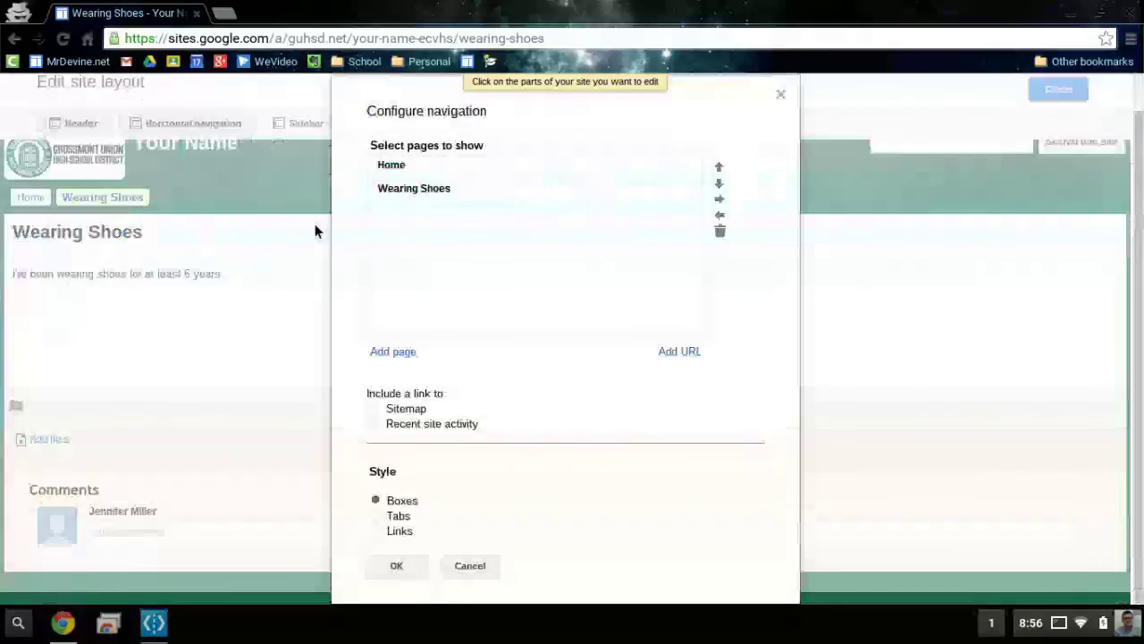
{"action": "left_click", "coordinate": [411, 188]}
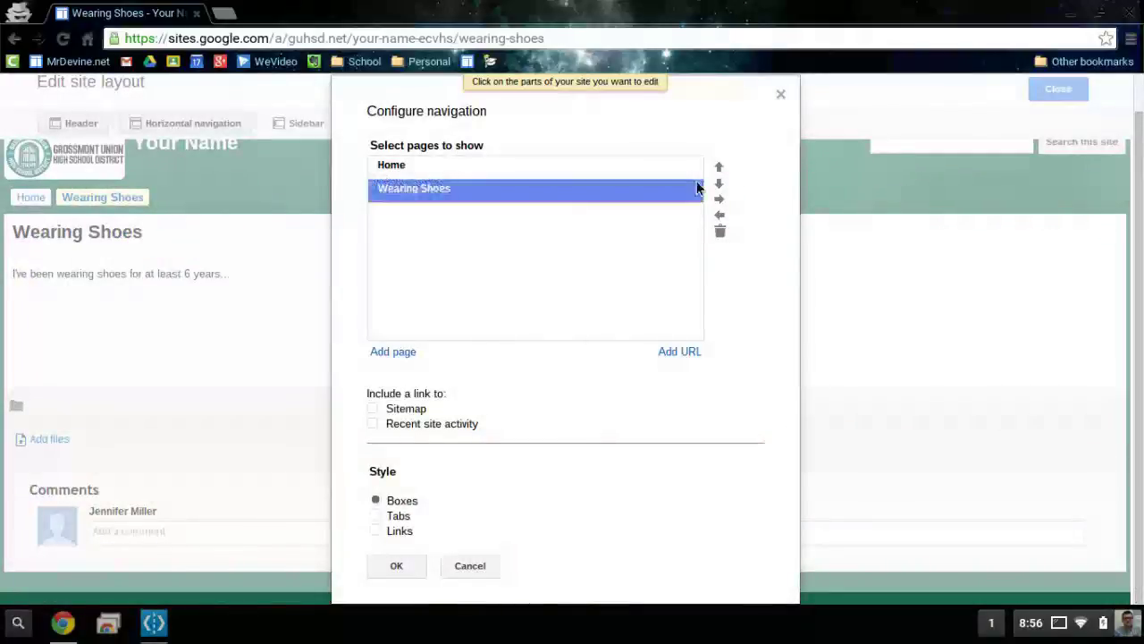
{"action": "left_click", "coordinate": [720, 200]}
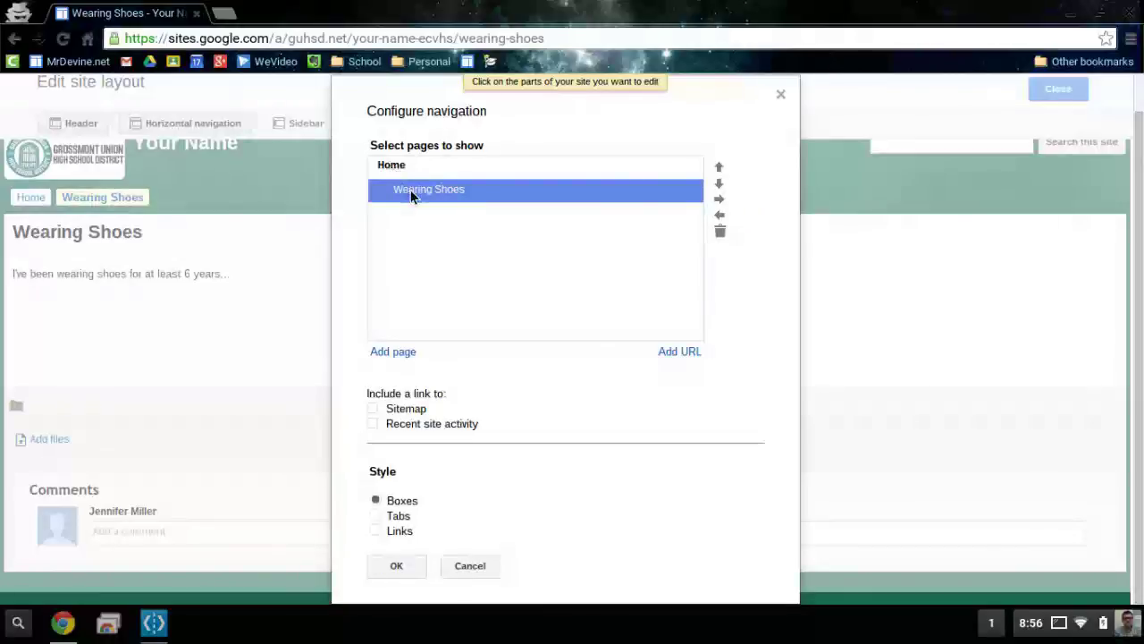
{"action": "left_click", "coordinate": [397, 566]}
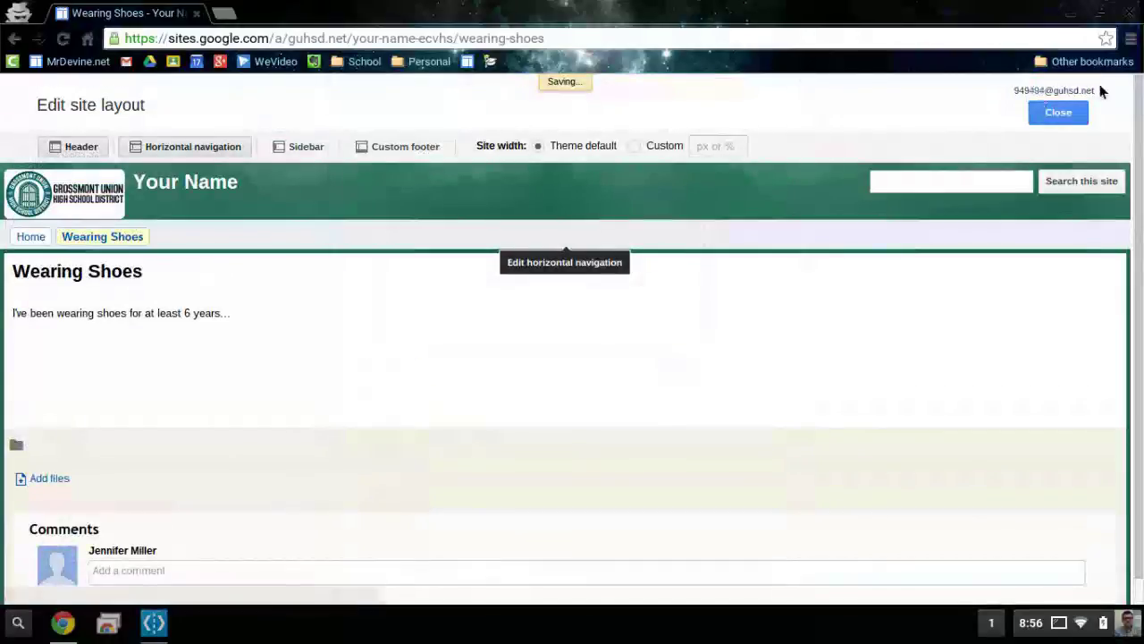
{"action": "left_click", "coordinate": [1058, 113]}
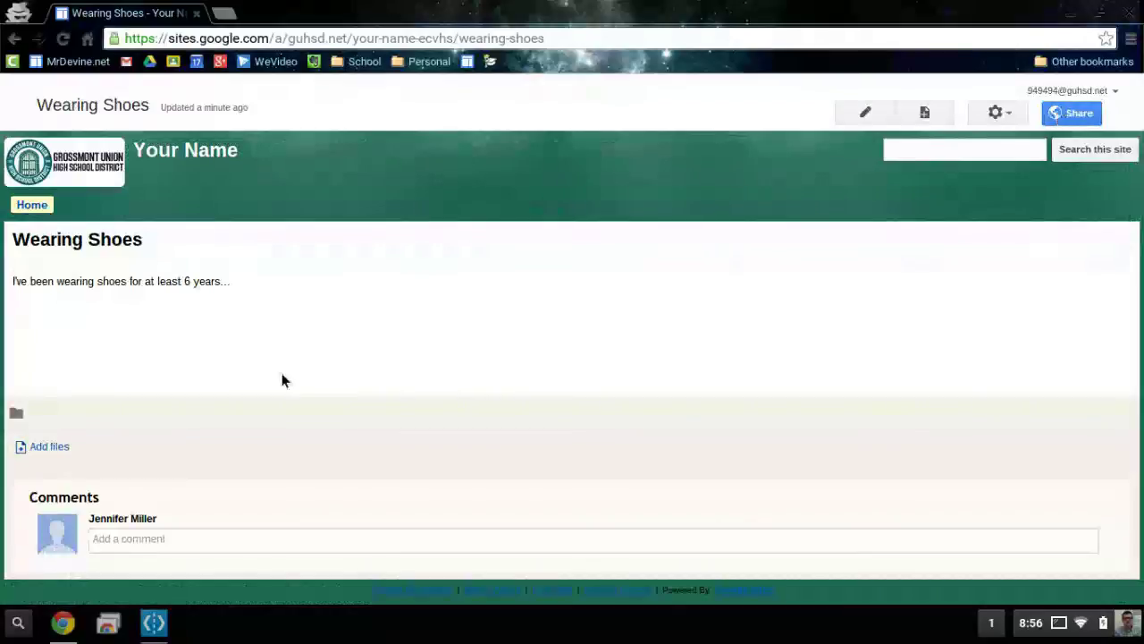
Open Wearing Shoes from the Home dropdown in the navigation, then go back to Home
{"action": "mouse_move", "coordinate": [31, 205]}
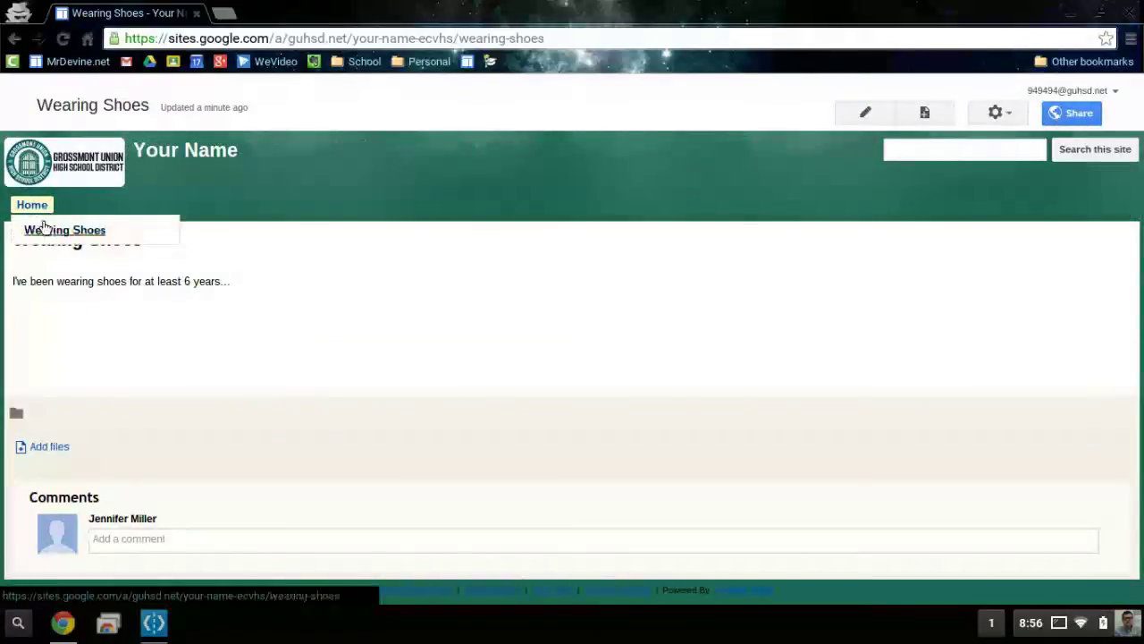
{"action": "left_click", "coordinate": [56, 231]}
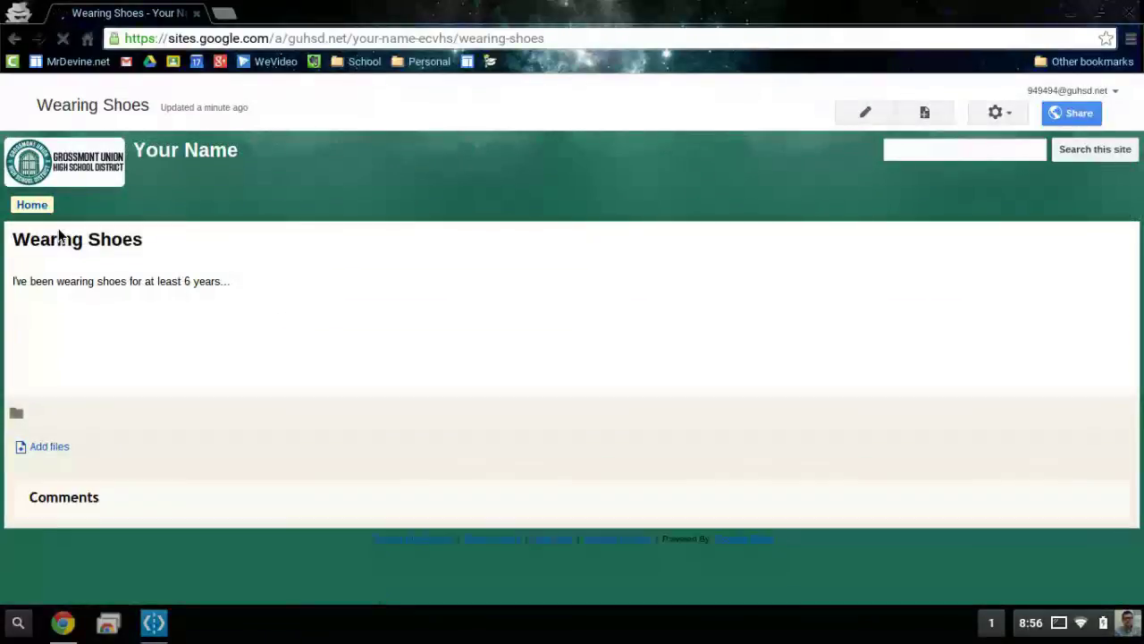
{"action": "left_click", "coordinate": [33, 206]}
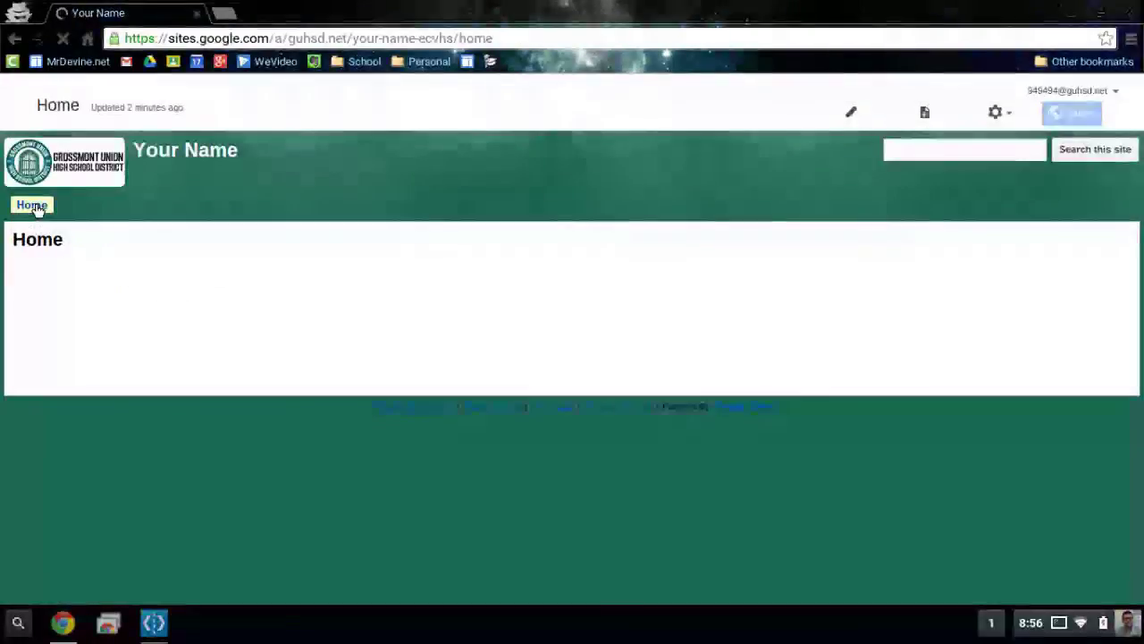